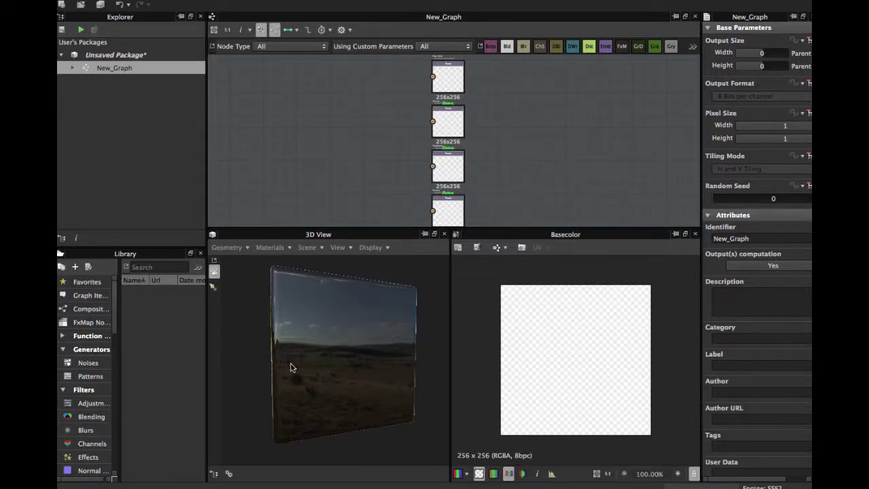
left_click_drag(292, 367, 307, 346)
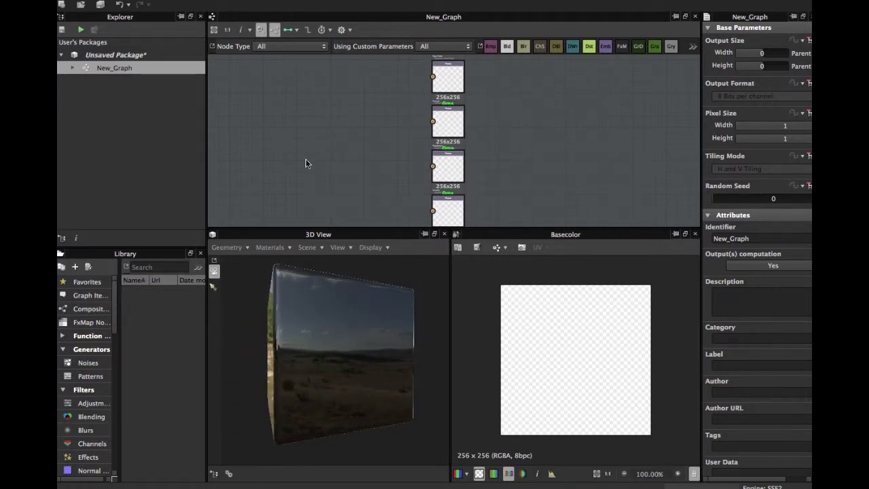
middle_click_drag(324, 142, 334, 159)
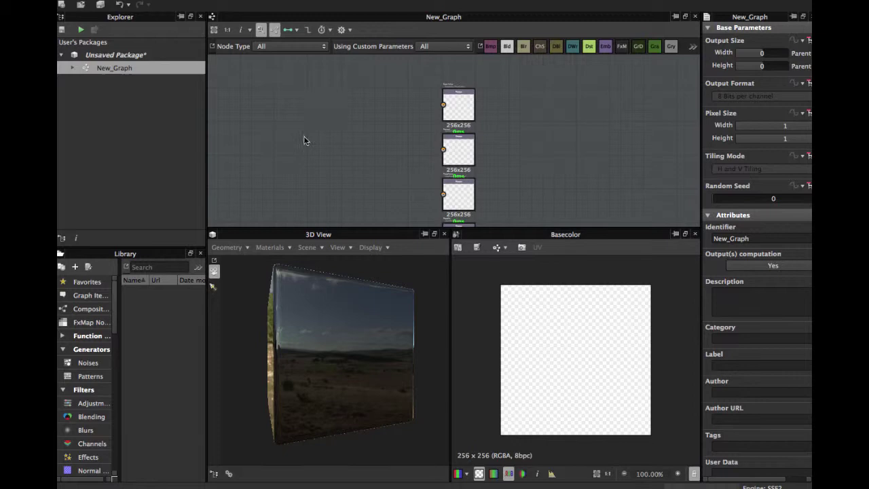
scroll(303, 141, "up", 2)
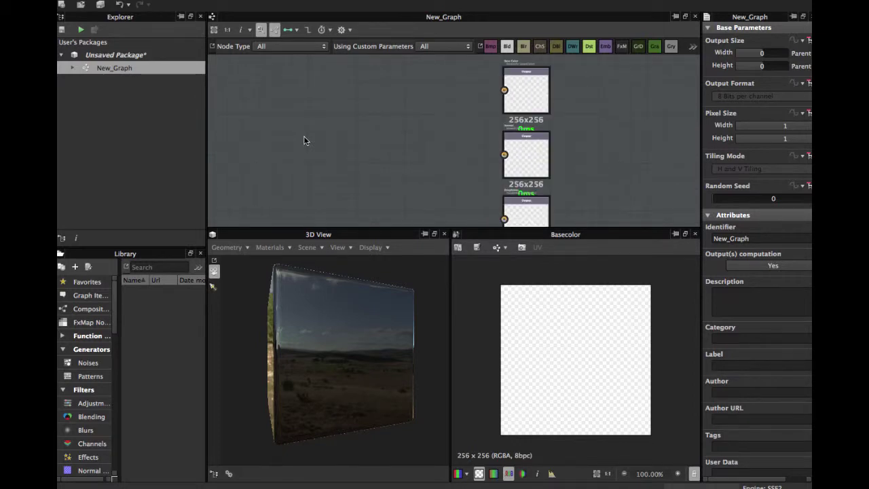
scroll(304, 140, "down", 2)
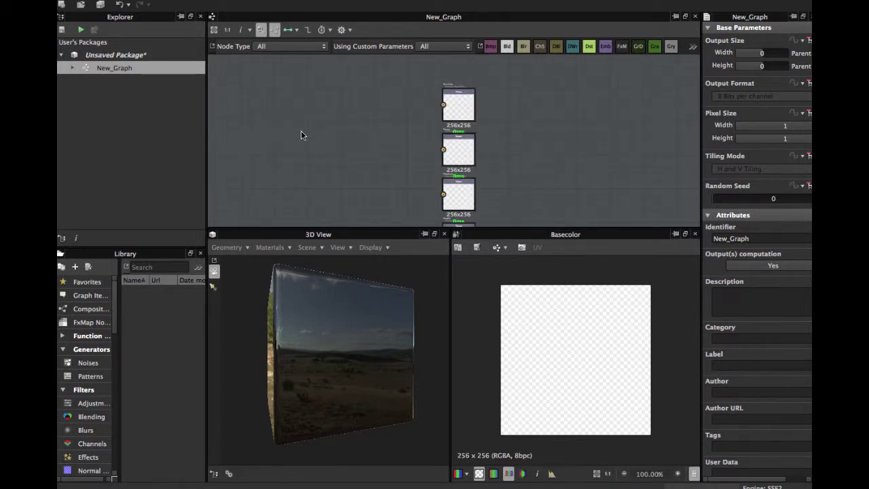
Add a Gradient Map node to the graph and place it in the empty area beside the output nodes
key("space")
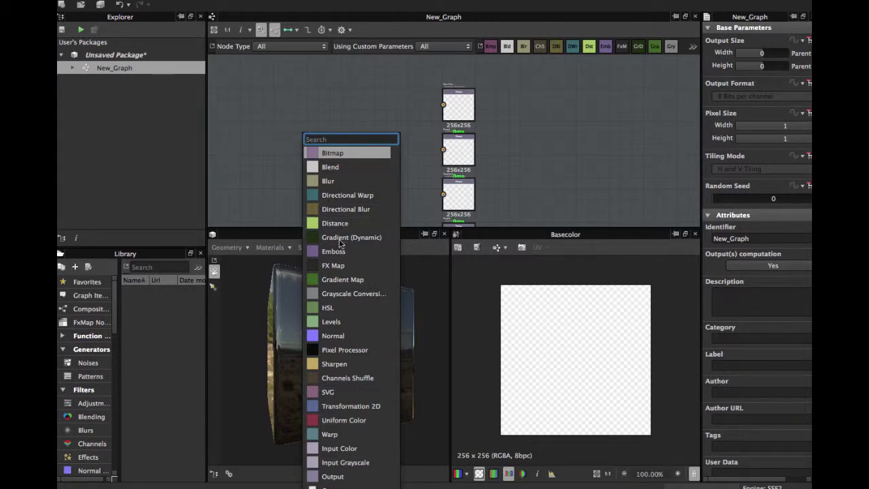
left_click(340, 280)
scroll(321, 154, "up", 3)
middle_click_drag(321, 154, 356, 157)
scroll(362, 164, "down", 3)
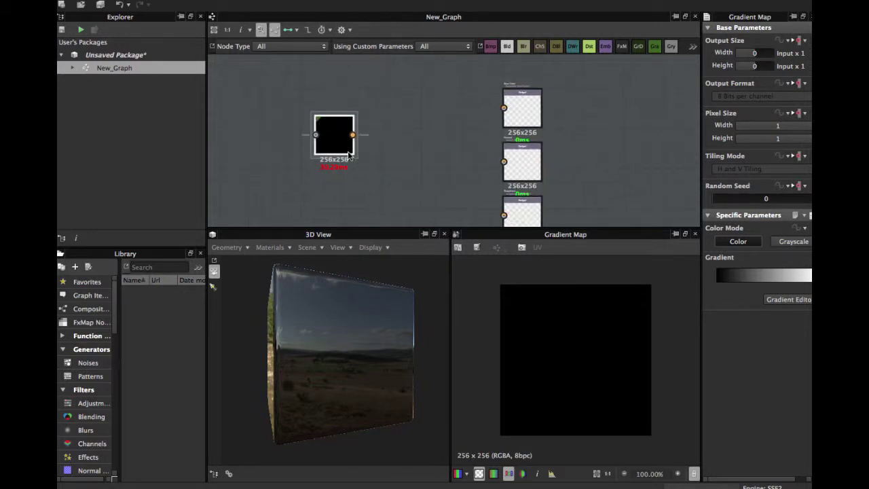
left_click_drag(343, 140, 362, 142)
Examine the Gradient Map node's input and output connectors and their colours up close
scroll(350, 154, "up", 3)
scroll(351, 156, "up", 2)
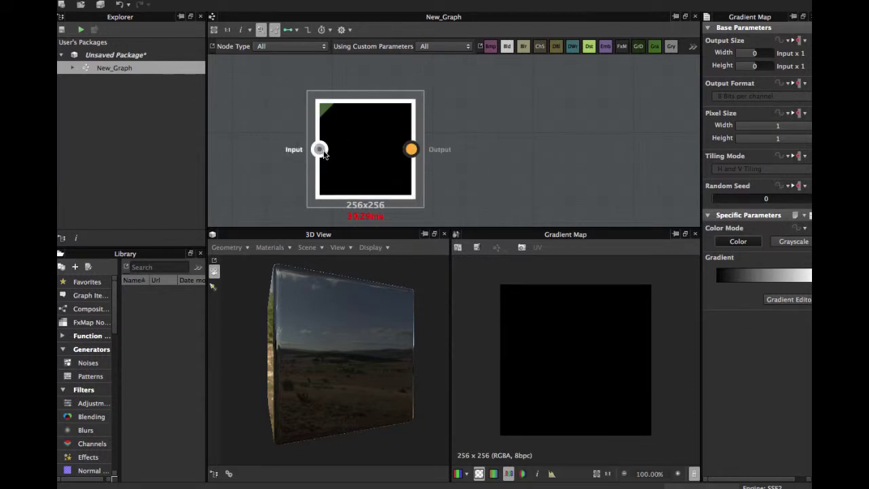
scroll(322, 149, "up", 3)
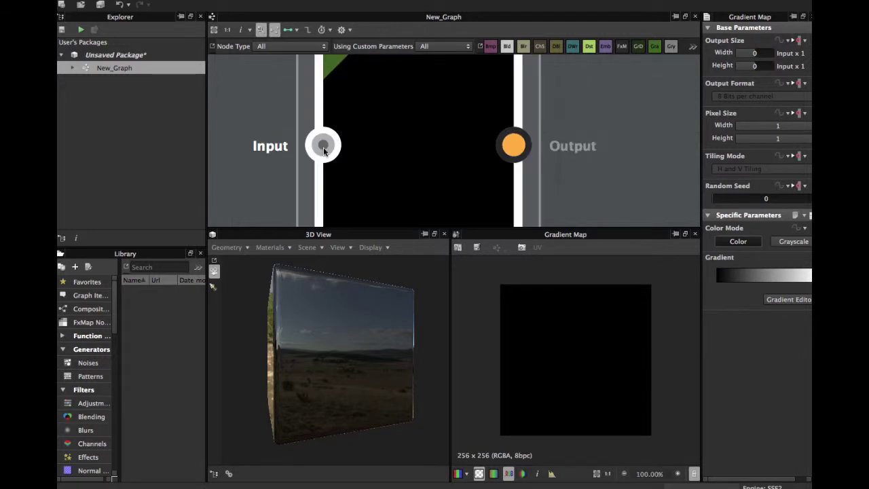
scroll(323, 147, "down", 3)
middle_click_drag(321, 170, 250, 168)
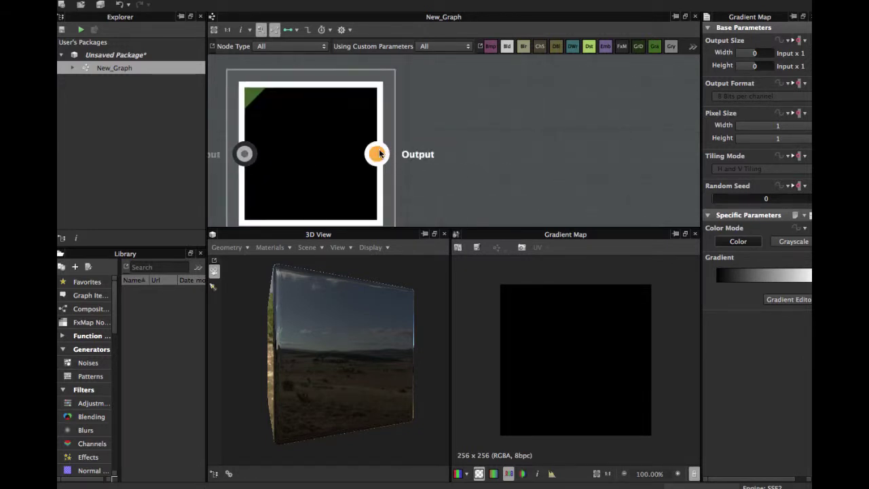
scroll(377, 156, "down", 2)
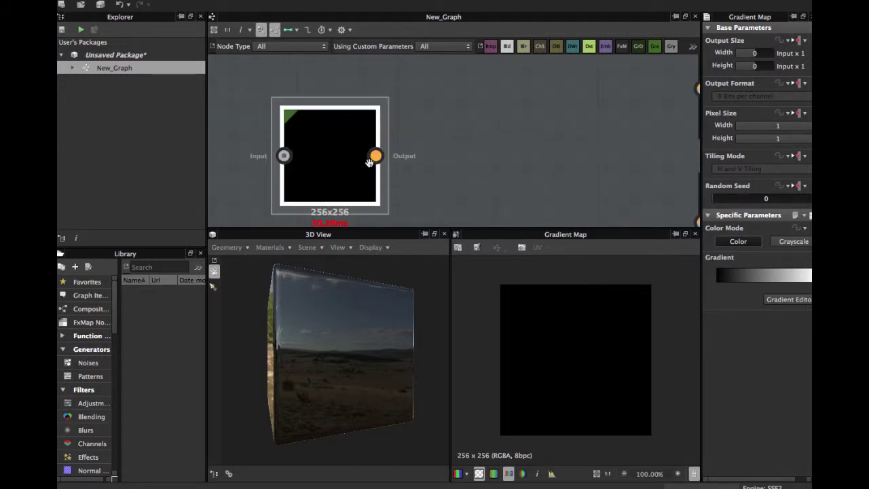
scroll(357, 158, "up", 2)
middle_click_drag(338, 173, 371, 155)
scroll(417, 171, "down", 2)
scroll(376, 162, "down", 2)
scroll(370, 155, "up", 2)
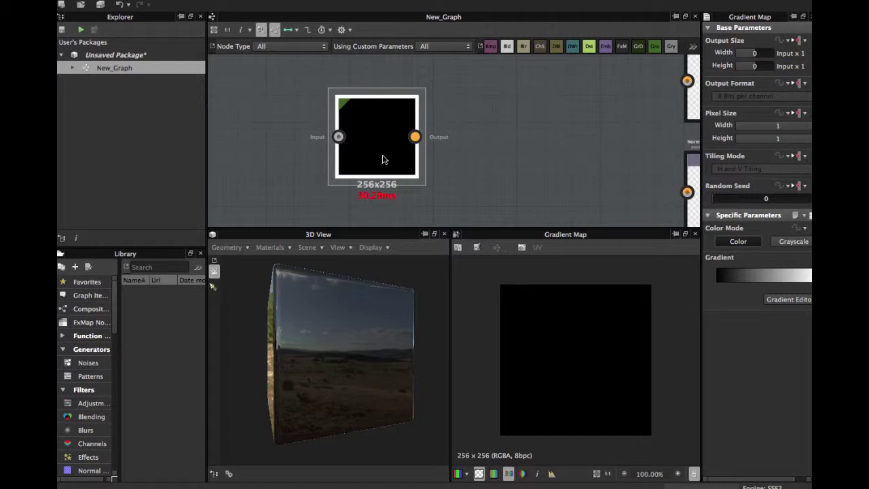
scroll(383, 156, "up", 3)
mouse_move(387, 155)
middle_mouse_down()
mouse_move(363, 185)
mouse_move(353, 144)
mouse_move(402, 163)
middle_mouse_up()
scroll(371, 186, "down", 2)
scroll(353, 146, "down", 2)
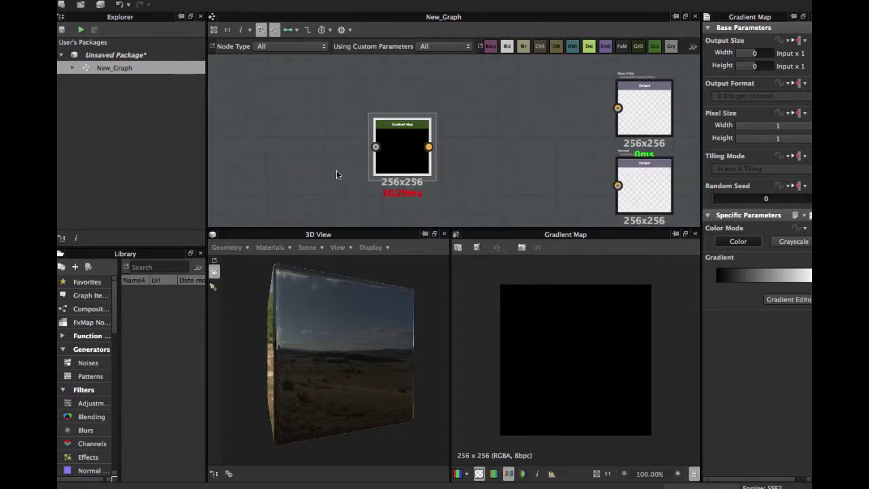
scroll(337, 170, "up", 3)
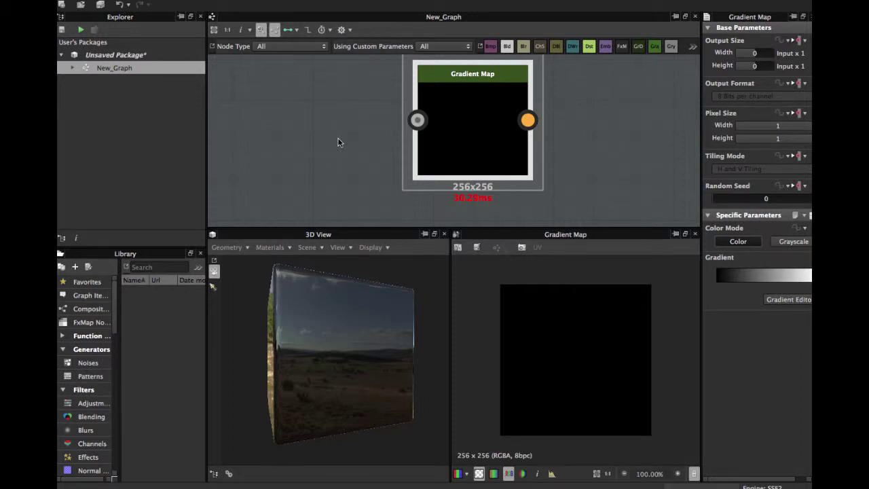
scroll(332, 133, "down", 3)
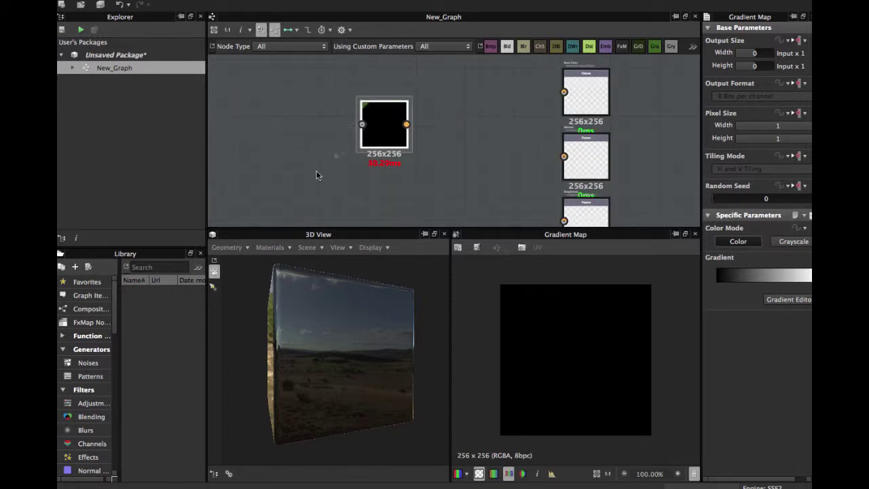
Add a Uniform Color node beside the Gradient Map and set its output color to bright green
key("space")
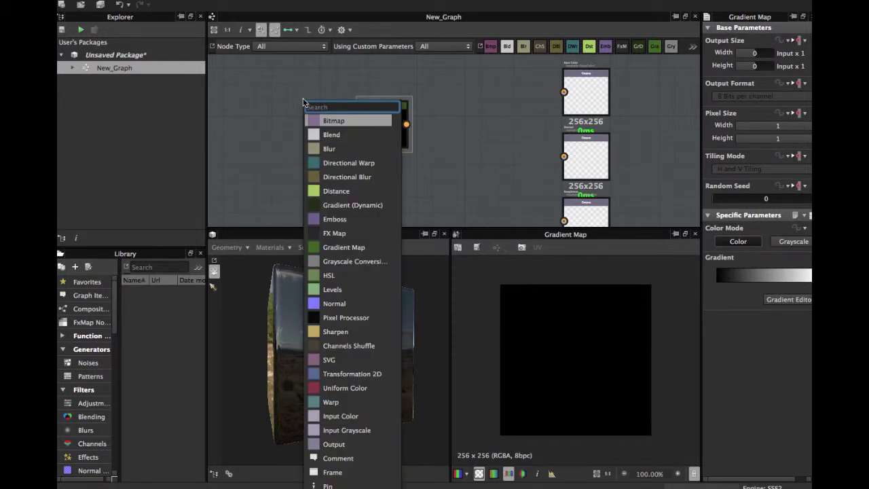
left_click(374, 388)
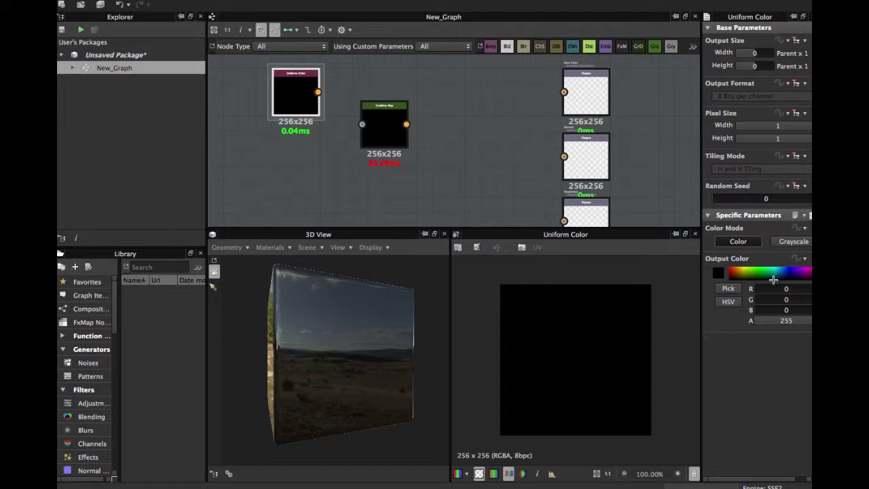
left_click_drag(773, 280, 761, 269)
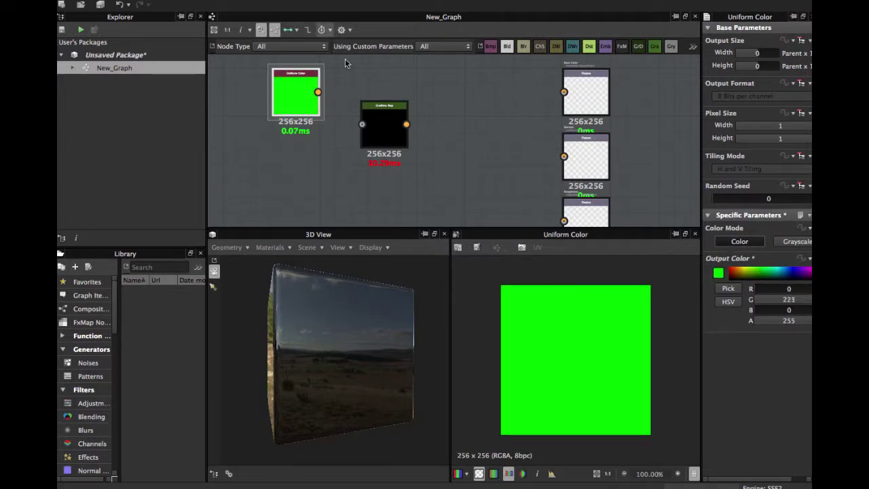
Move the Gradient Map node down and add a Blend node between the Uniform Color node and the outputs
left_click_drag(370, 113, 346, 177)
key("space")
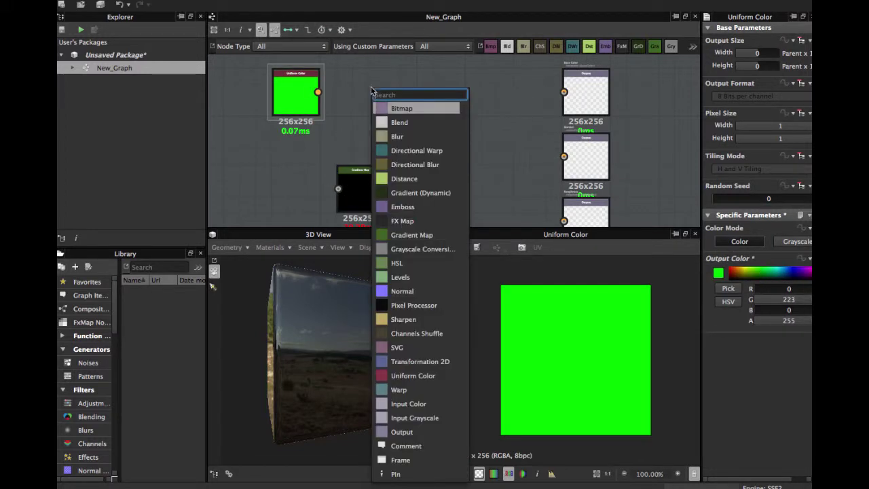
left_click(375, 119)
scroll(378, 118, "up", 2)
left_click_drag(357, 74, 372, 129)
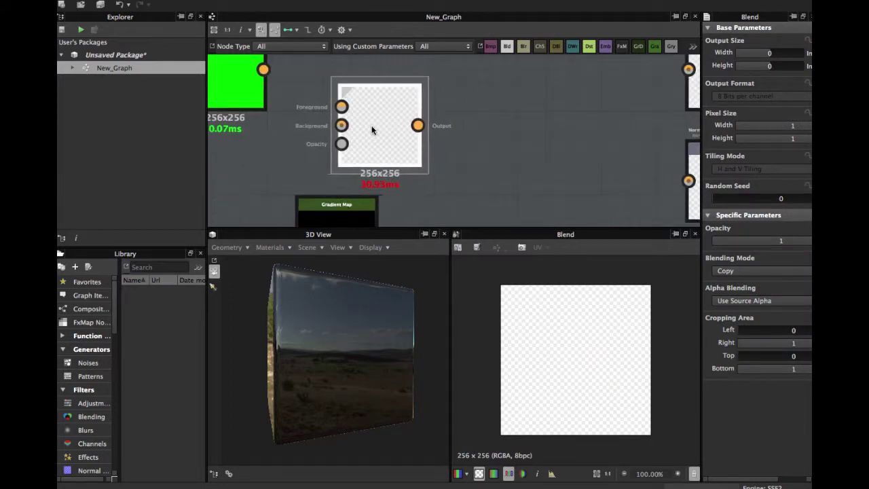
scroll(373, 129, "down", 3)
middle_click_drag(360, 132, 404, 114)
Search the library for "bnw" and place the BnW Spots 1 noise below the Uniform Color node
left_click(154, 267)
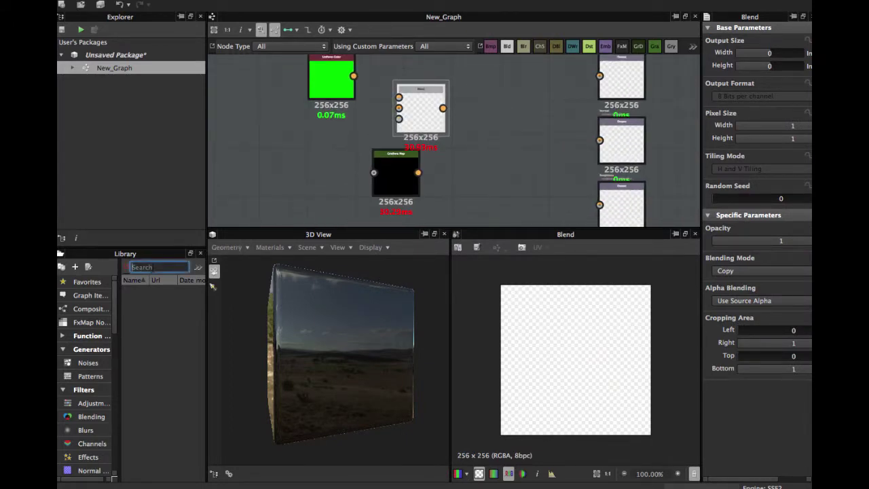
type("bnw")
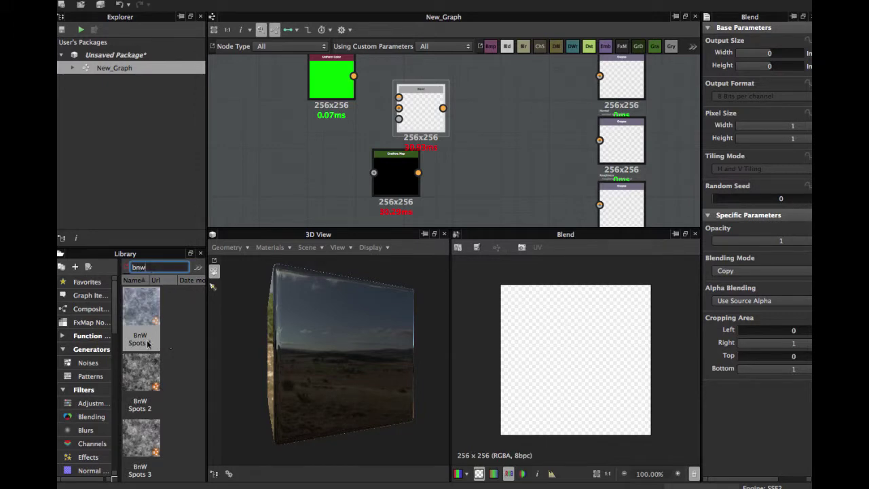
left_click_drag(141, 320, 271, 144)
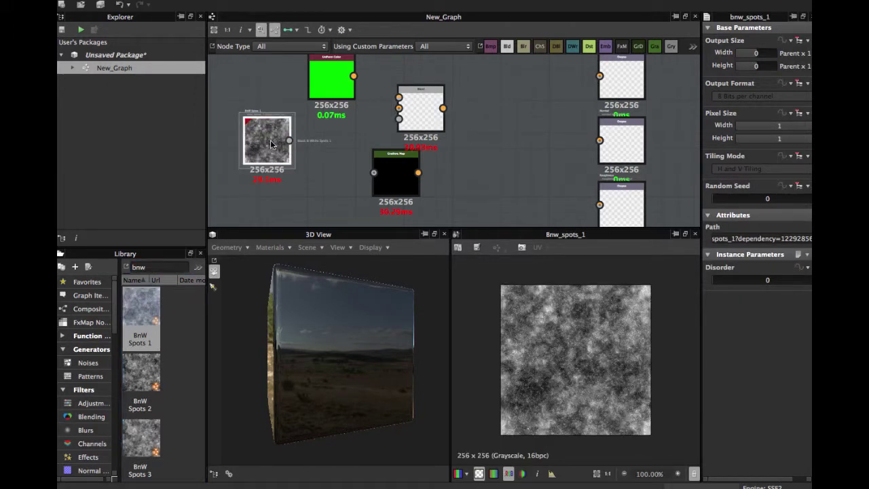
scroll(271, 142, "up", 3)
Try to connect the Uniform Color node to the Blend node's Foreground and BnW Spots 1 directly to its Background
right_click(359, 109)
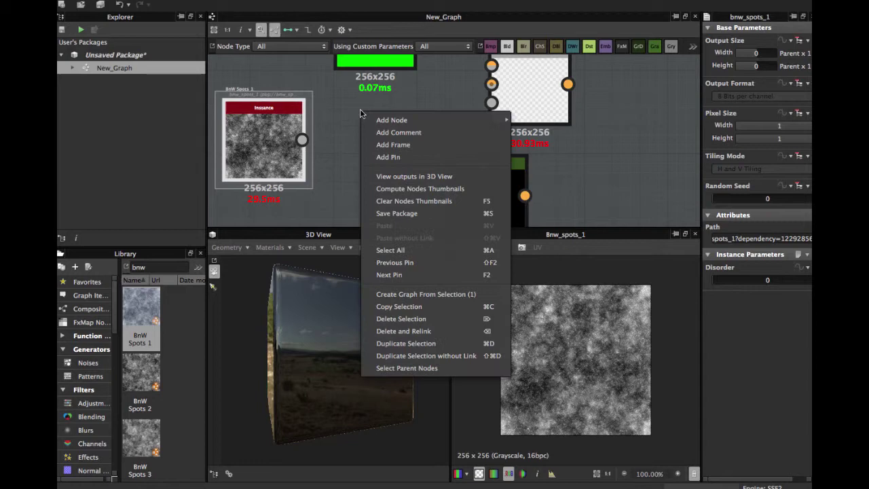
left_click(351, 121)
middle_click_drag(361, 72, 353, 112)
left_click_drag(335, 63, 279, 63)
left_click_drag(348, 70, 482, 106)
left_click_drag(535, 128, 464, 156)
left_click_drag(293, 180, 412, 153)
left_click(437, 158)
left_click_drag(326, 87, 284, 89)
Inspect the dashed red link and delete both connections going into the Blend node
scroll(336, 120, "up", 4)
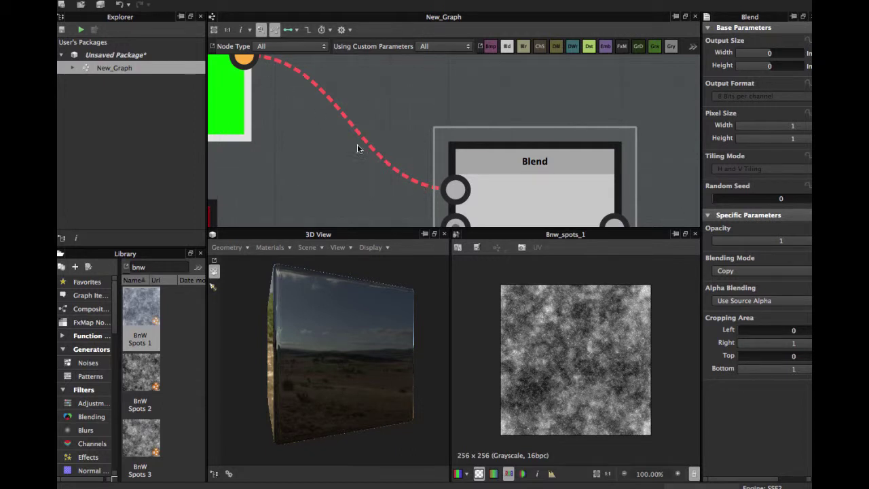
scroll(306, 177, "down", 5)
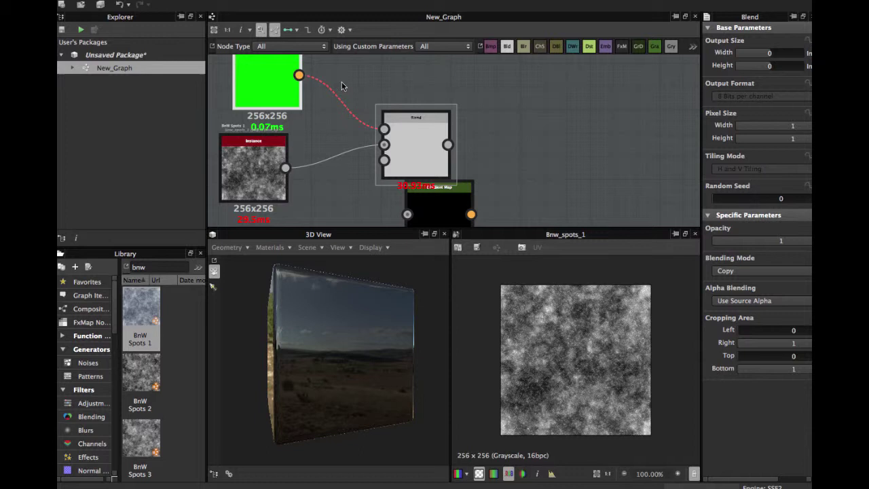
scroll(340, 92, "up", 2)
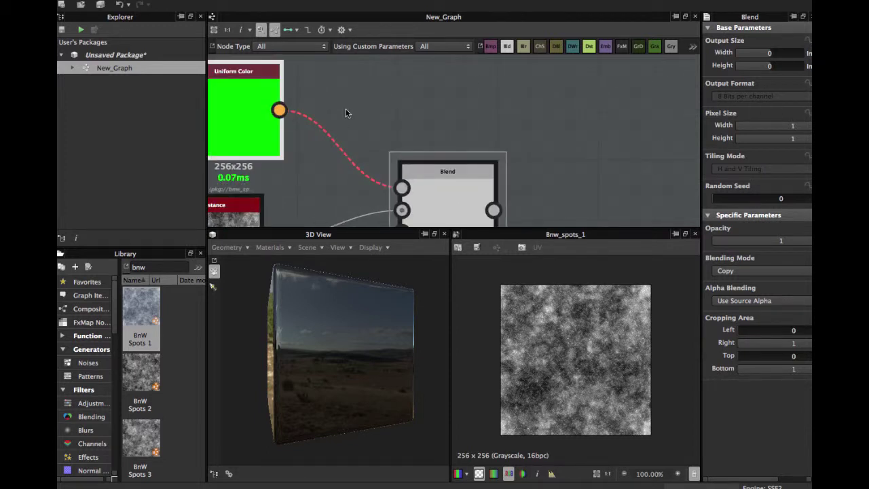
middle_click_drag(346, 114, 365, 70)
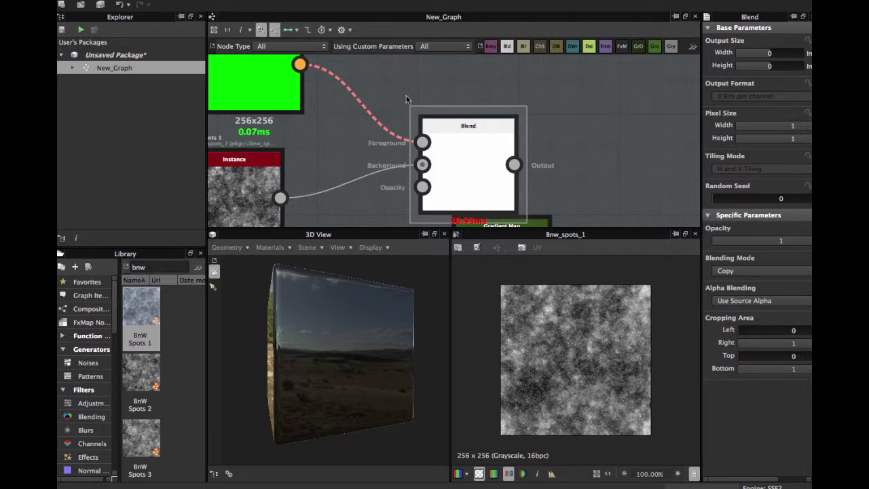
key("Delete")
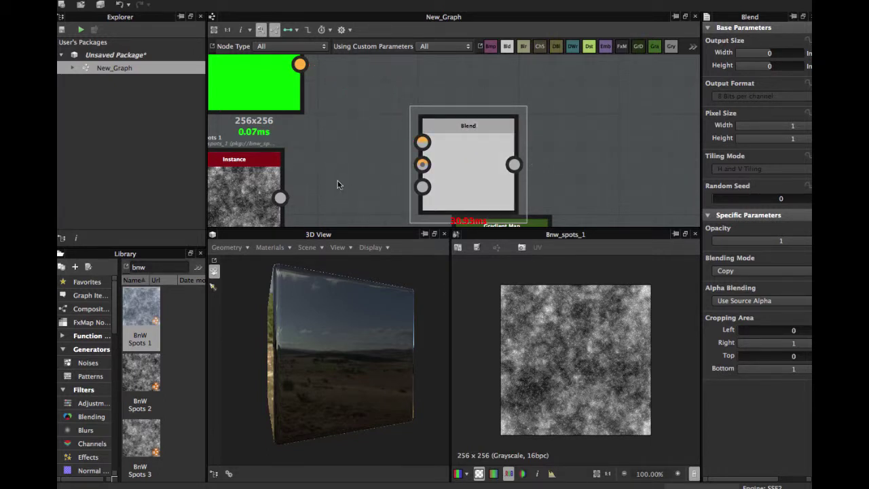
left_click(337, 181)
Connect the Uniform Color output to the Blend node's Foreground input
left_click_drag(343, 99, 423, 143)
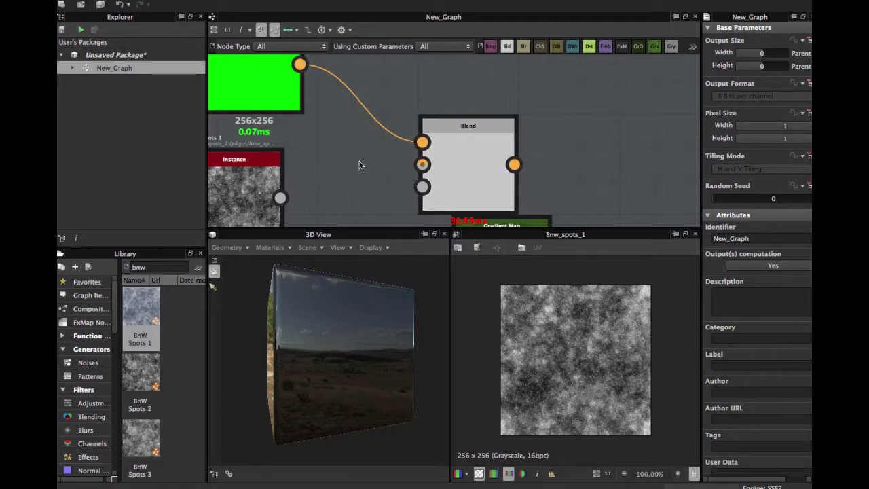
scroll(360, 165, "down", 1)
middle_click_drag(359, 148, 352, 92)
Rearrange the Gradient Map and BnW Spots 1 nodes, connect the noise to the Gradient Map's input, and preview the Gradient Map
left_click_drag(460, 186, 401, 186)
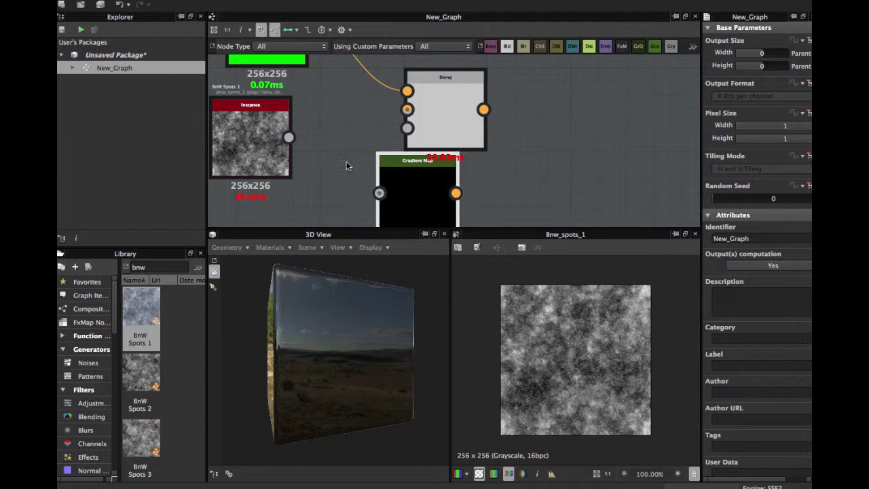
left_click_drag(257, 138, 241, 151)
middle_click_drag(281, 151, 303, 131)
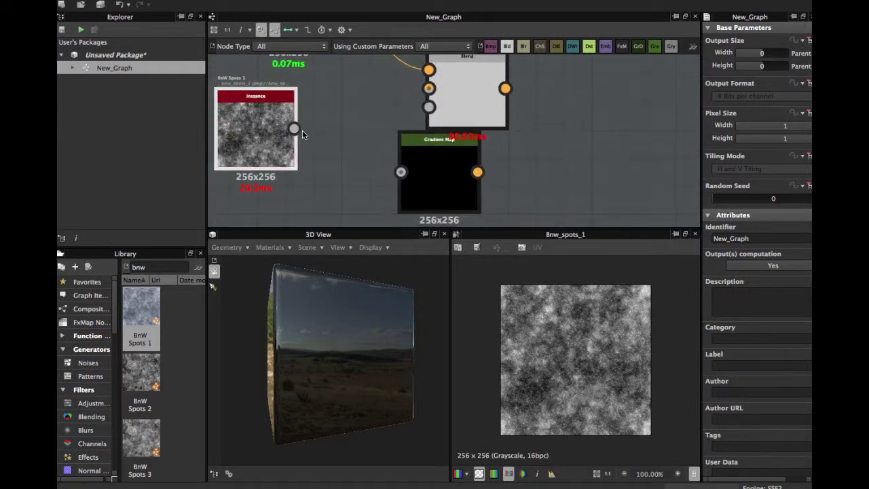
left_click_drag(294, 129, 366, 170)
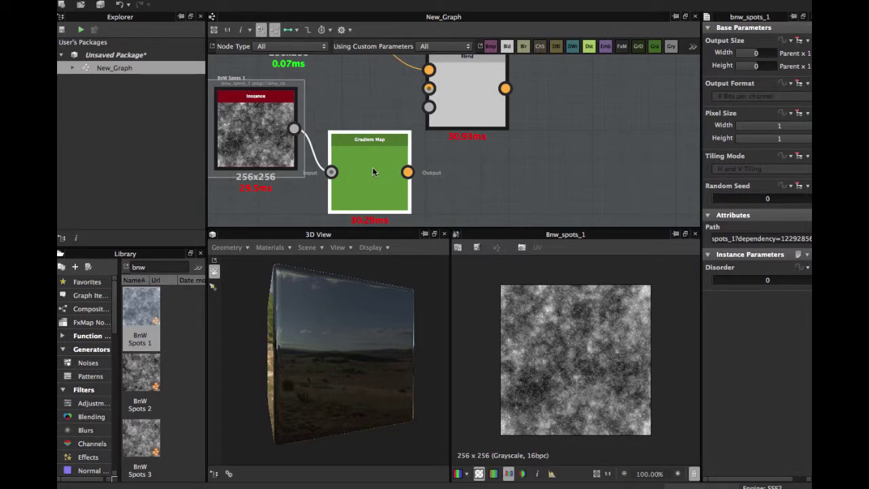
double_click(372, 172)
Connect the Gradient Map's output to the Blend node's Background input
scroll(360, 163, "up", 2)
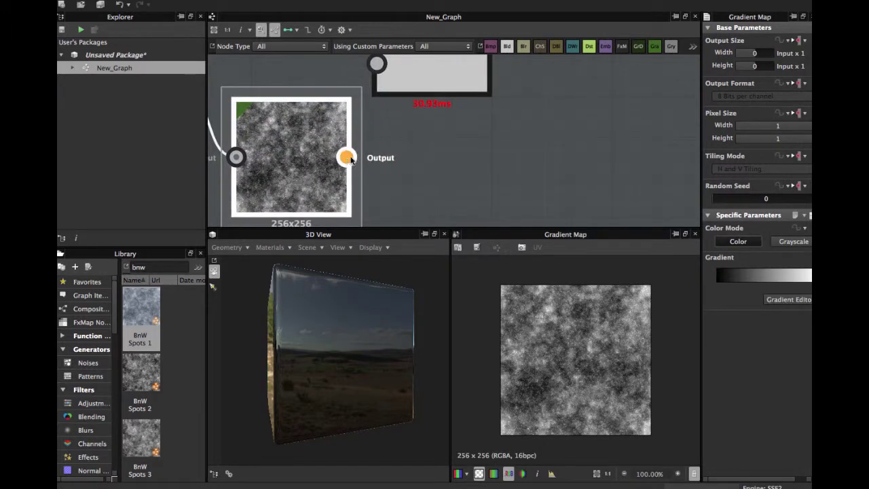
scroll(340, 154, "down", 2)
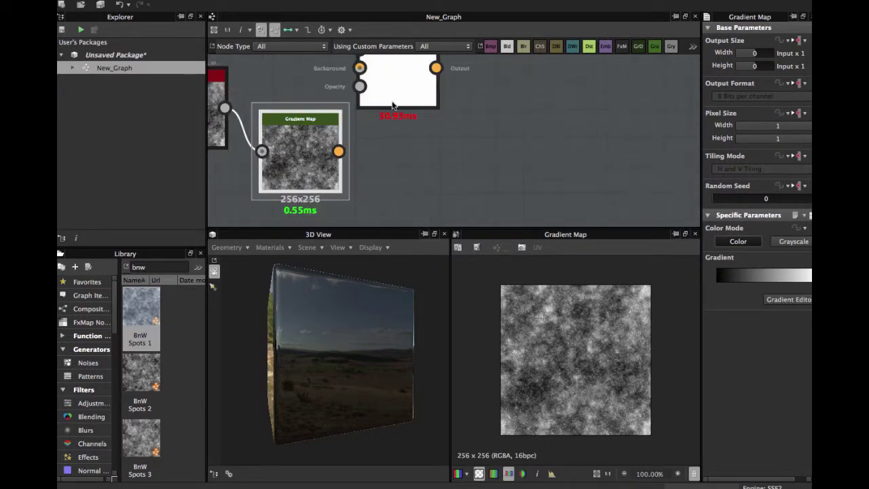
left_click_drag(341, 151, 402, 110)
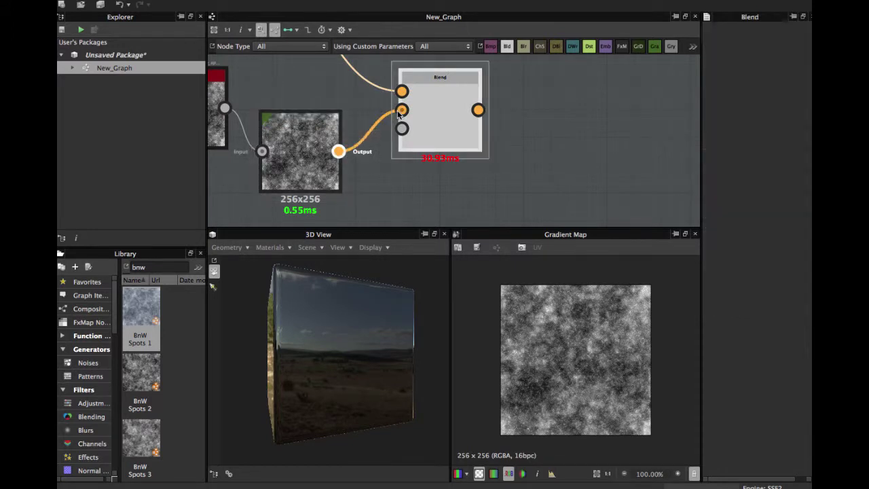
Preview the Blend node and set its blending mode to Multiply
middle_click_drag(409, 112, 363, 140)
double_click(395, 135)
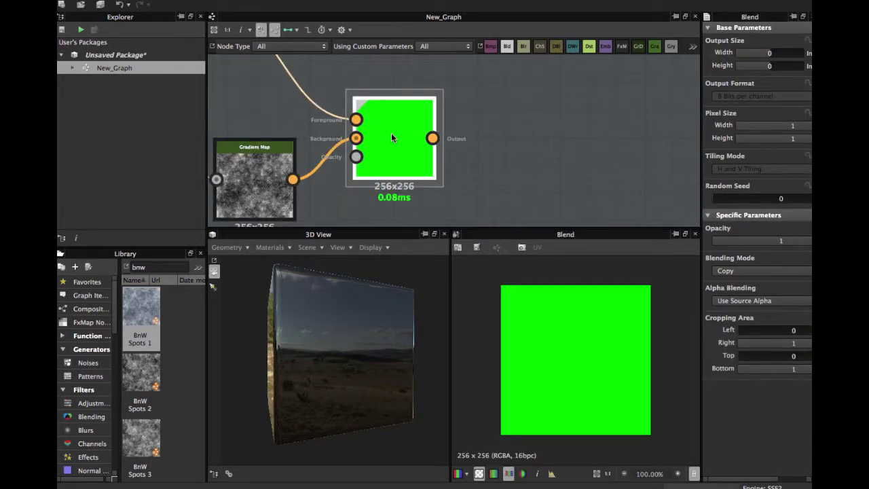
left_click(762, 273)
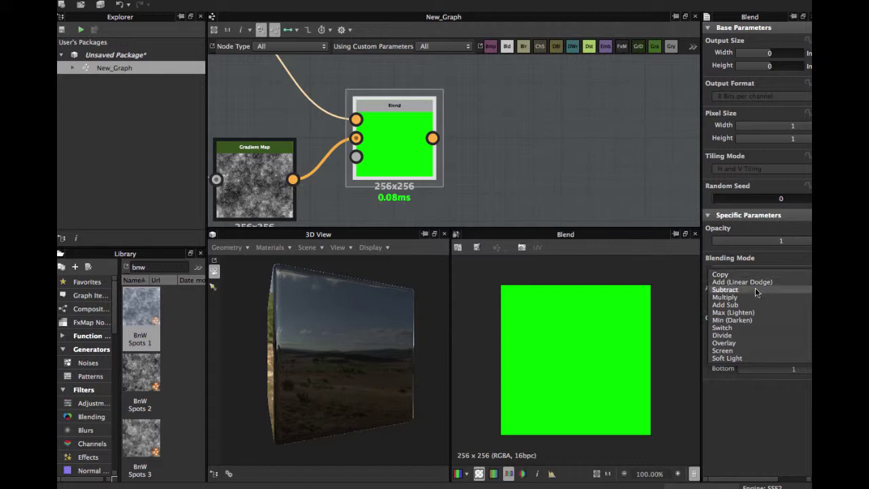
left_click(755, 297)
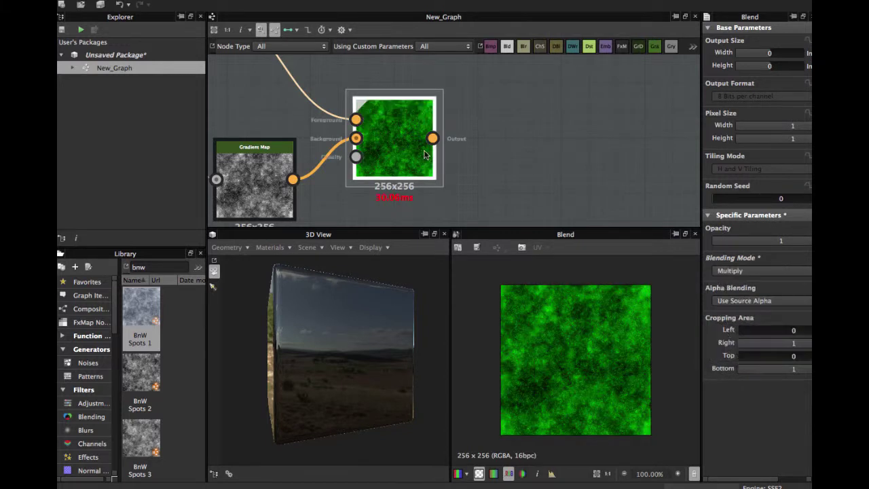
scroll(549, 361, "down", 2)
scroll(549, 359, "up", 2)
scroll(392, 136, "down", 3)
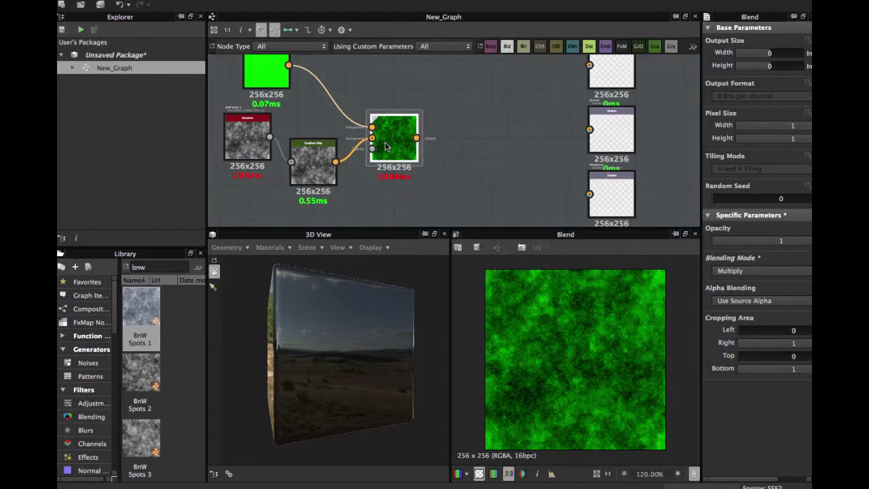
Move the BnW Spots 1 node level with the Gradient Map node
middle_click_drag(384, 145, 435, 163)
left_click(288, 161)
left_click_drag(288, 161, 296, 179)
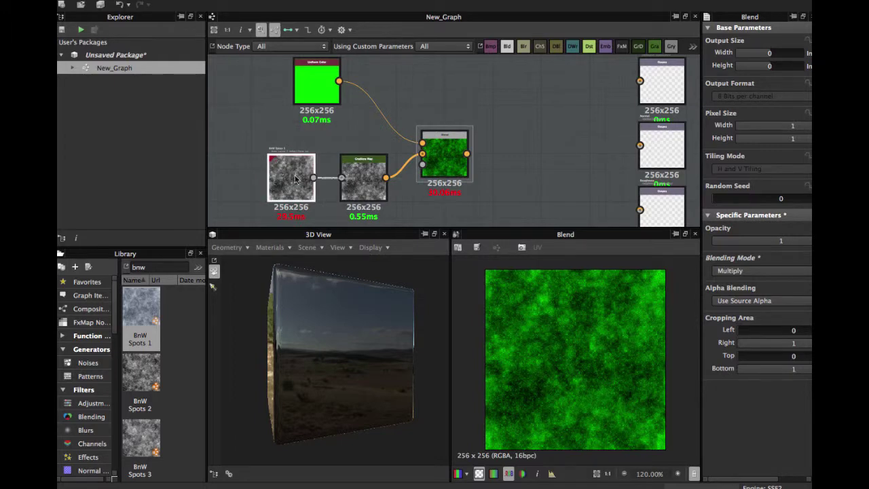
scroll(288, 176, "up", 1)
middle_click_drag(344, 141, 284, 180)
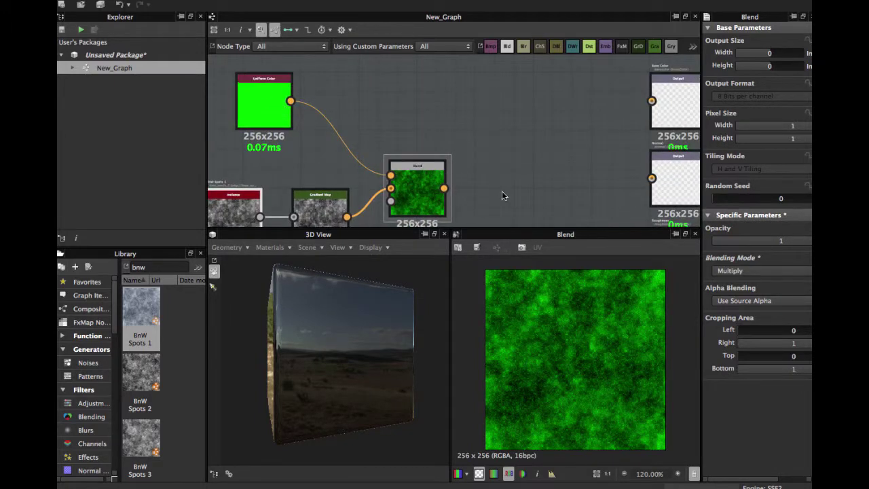
middle_click_drag(490, 198, 391, 143)
scroll(434, 176, "down", 1)
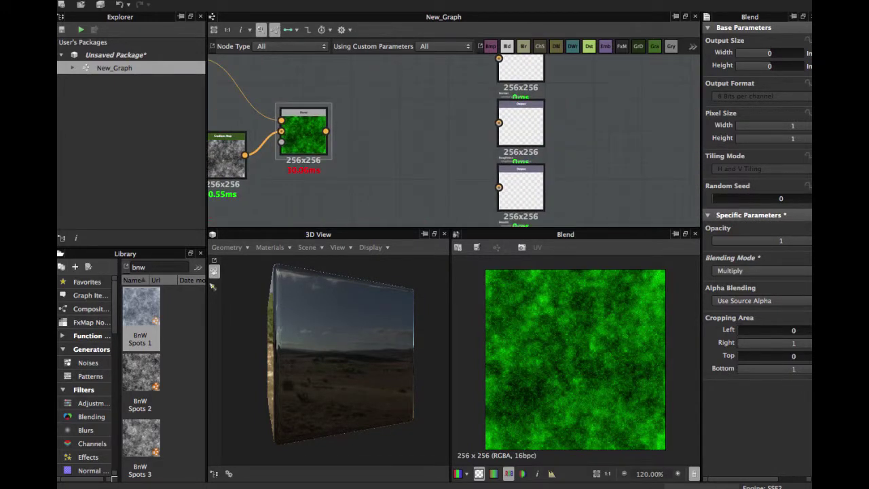
Preview the Gradient Map node and widen the parameter area to show its full Color Mode and Gradient settings
middle_click_drag(224, 162, 316, 157)
left_click(316, 157)
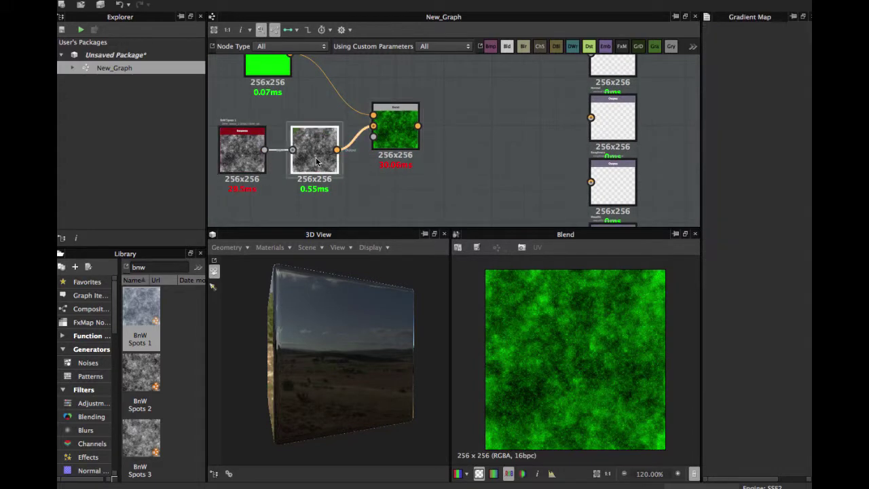
scroll(571, 321, "down", 2)
scroll(571, 319, "up", 3)
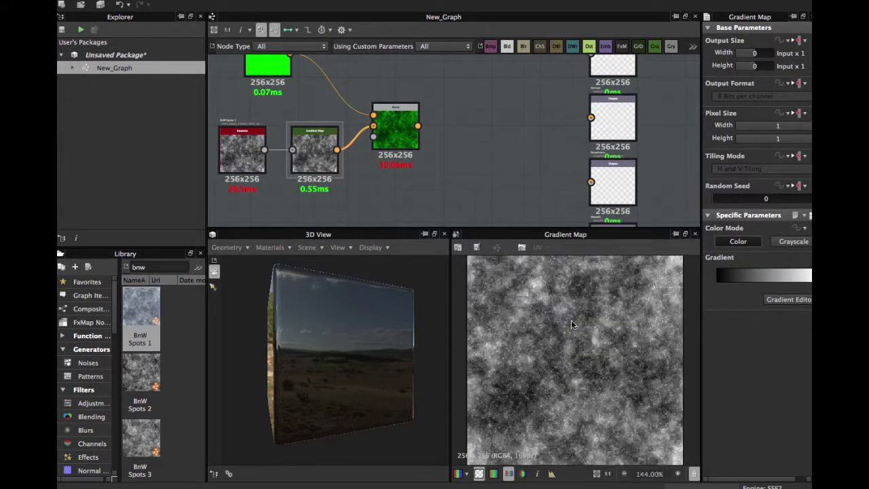
scroll(299, 166, "down", 1)
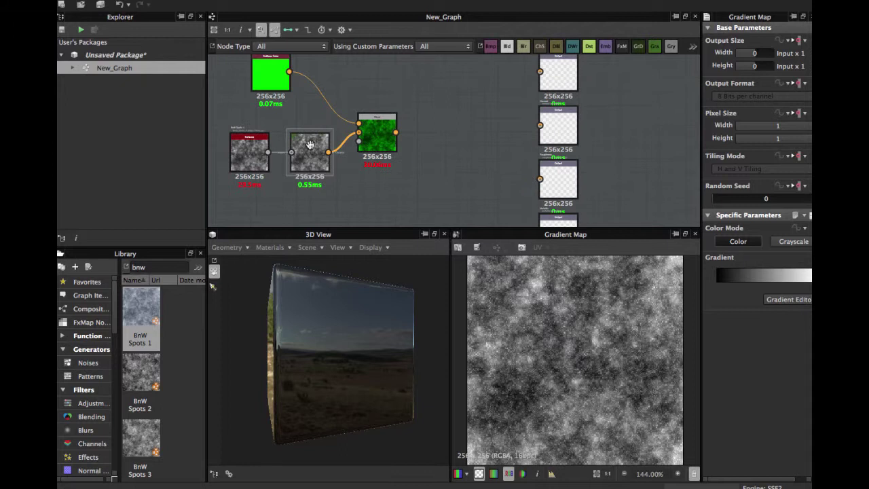
scroll(299, 167, "up", 3)
scroll(300, 168, "down", 2)
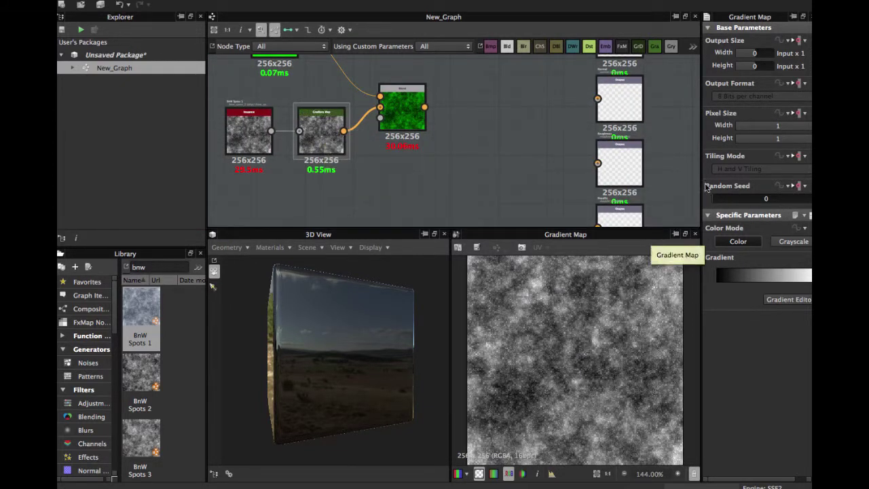
left_click_drag(701, 178, 670, 179)
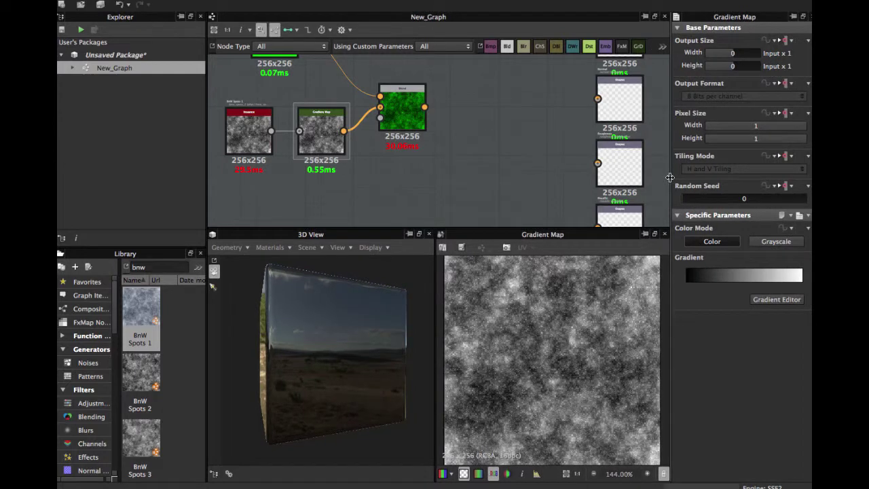
Reposition the Gradient Map and BnW Spots 1 nodes lower in the graph, below the Blend node
left_click_drag(379, 140, 371, 171)
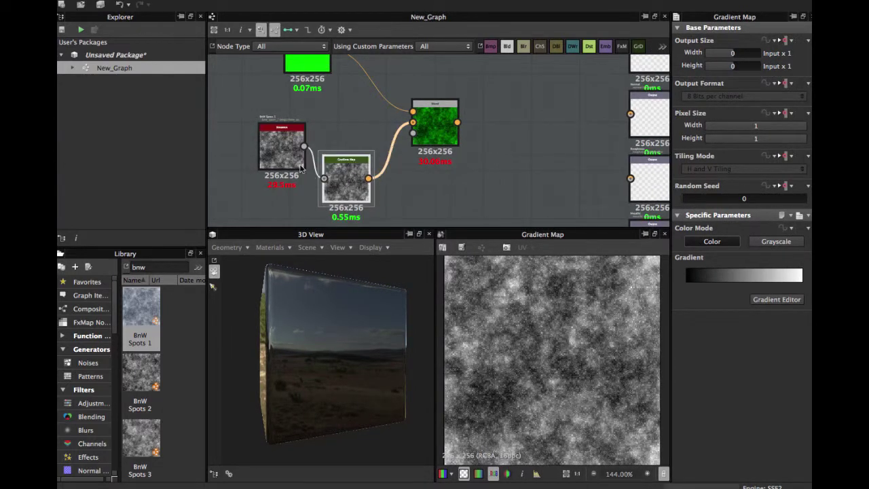
left_click_drag(281, 153, 265, 170)
left_click(352, 188)
left_click_drag(351, 185, 352, 201)
middle_click_drag(346, 115, 341, 129)
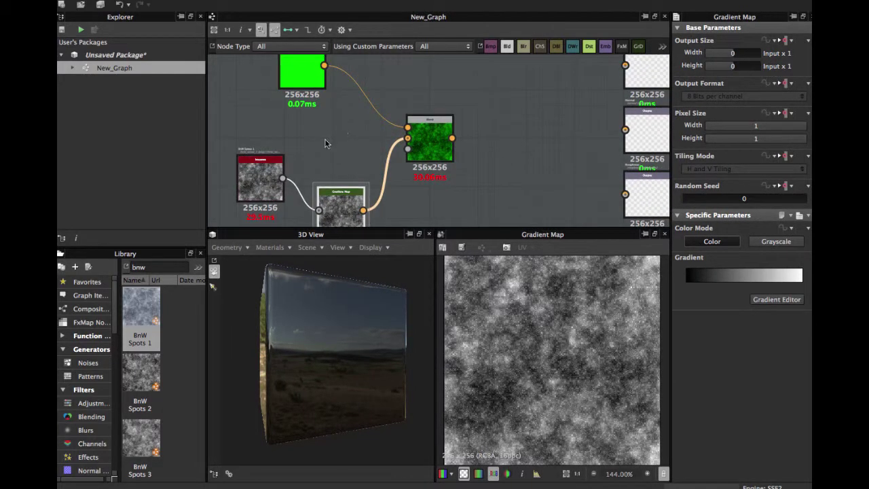
Delete the links into and out of the Gradient Map, and move the node up between the noise and the Blend
right_click(331, 141)
left_click(317, 144)
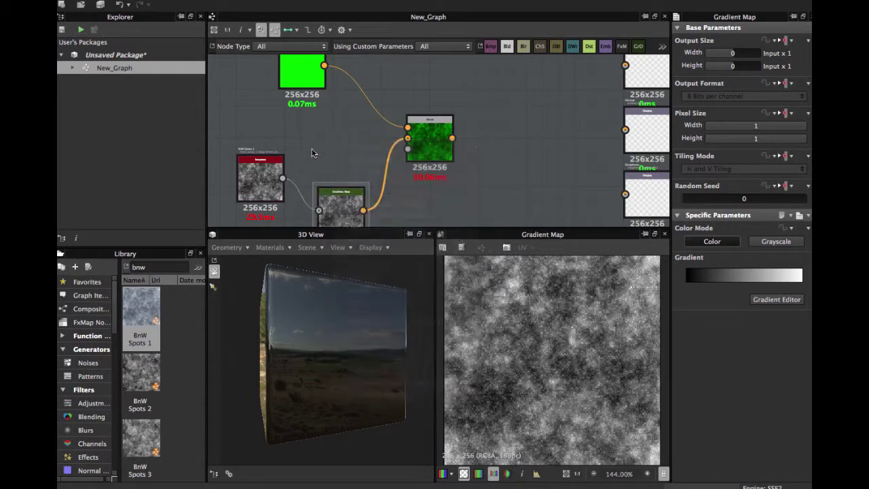
key("Delete")
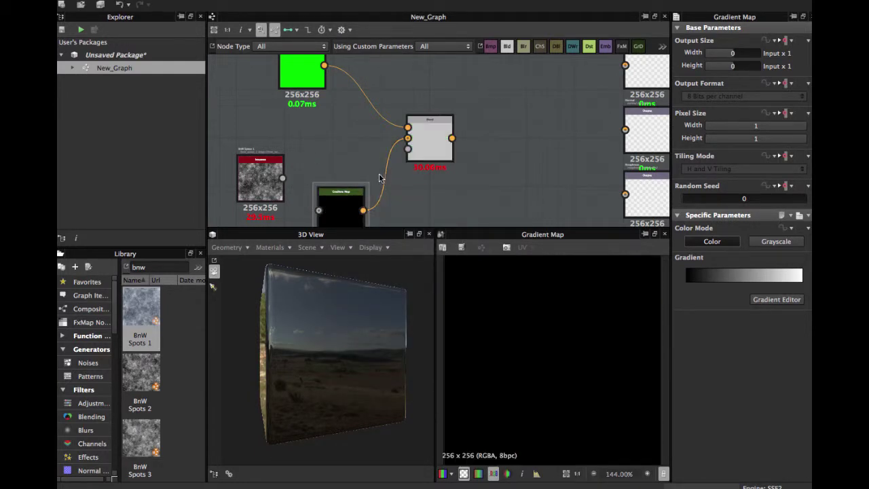
left_click(381, 179)
key("Delete")
left_click_drag(349, 204, 351, 146)
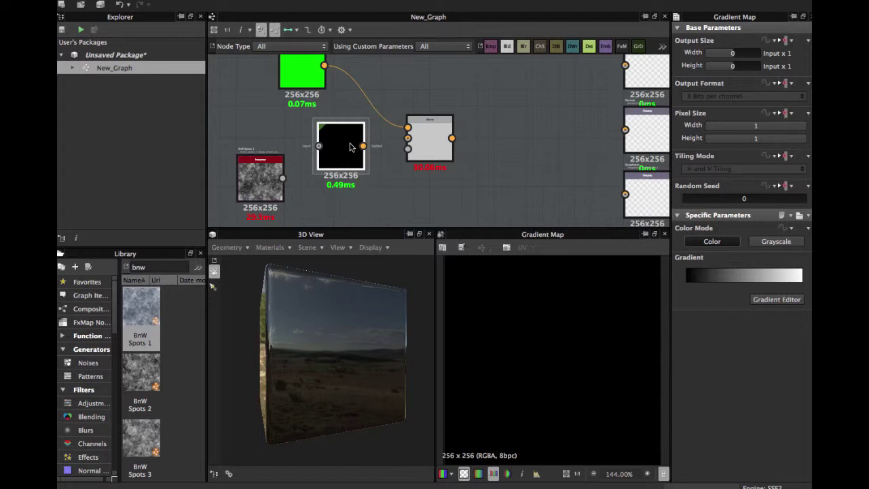
Switch the Gradient Map's color mode to Grayscale and back to Color
scroll(351, 145, "up", 2)
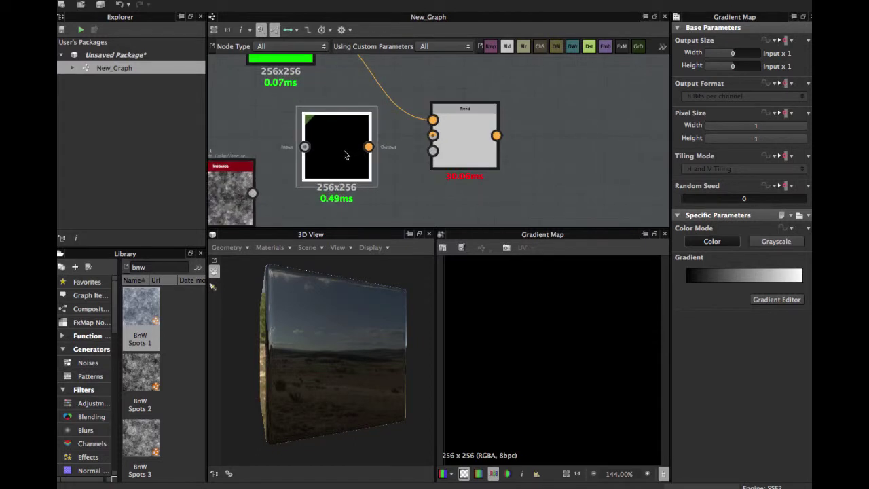
left_click(709, 242)
left_click(772, 244)
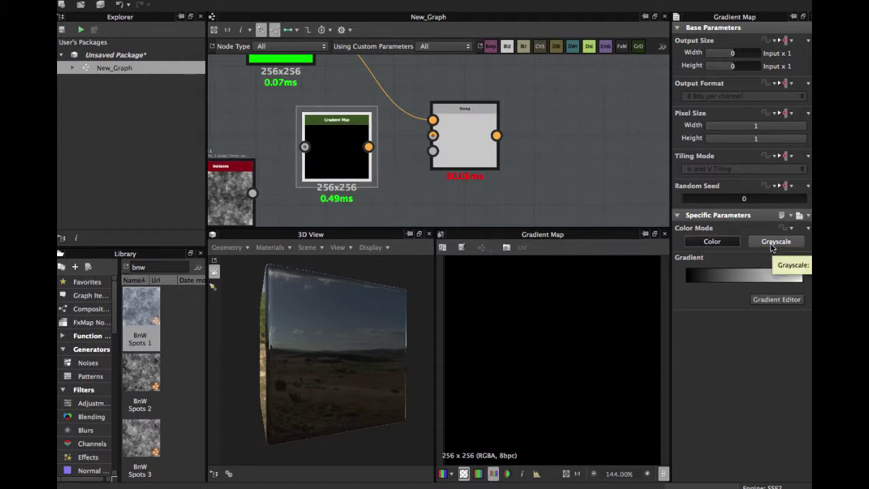
left_click(774, 242)
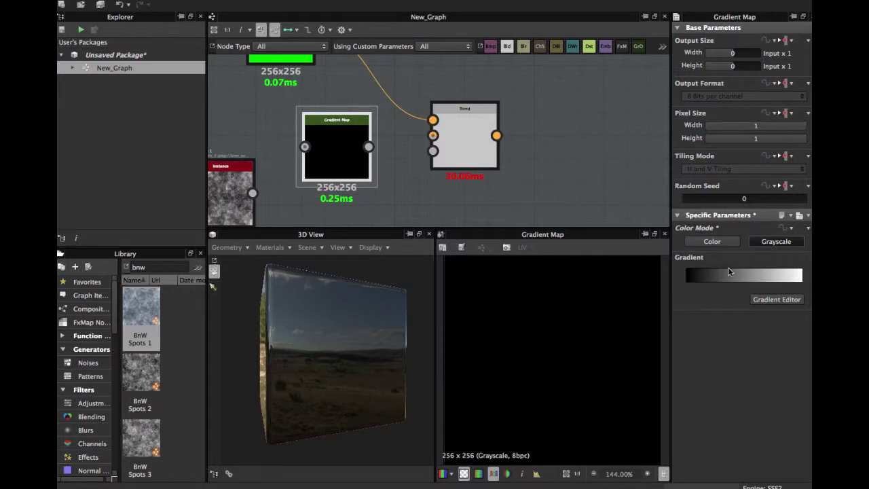
left_click(715, 242)
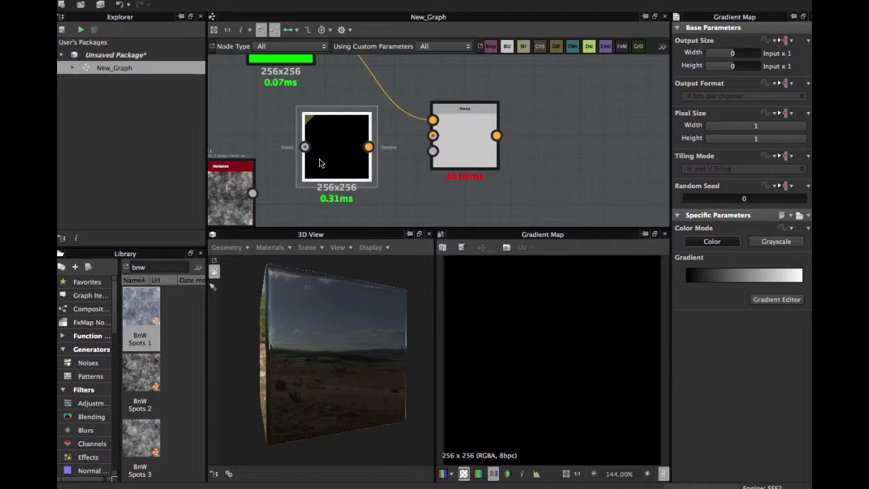
Space the BnW Spots 1 and Gradient Map nodes farther apart in the graph
scroll(324, 173, "down", 2)
middle_click_drag(357, 183, 376, 157)
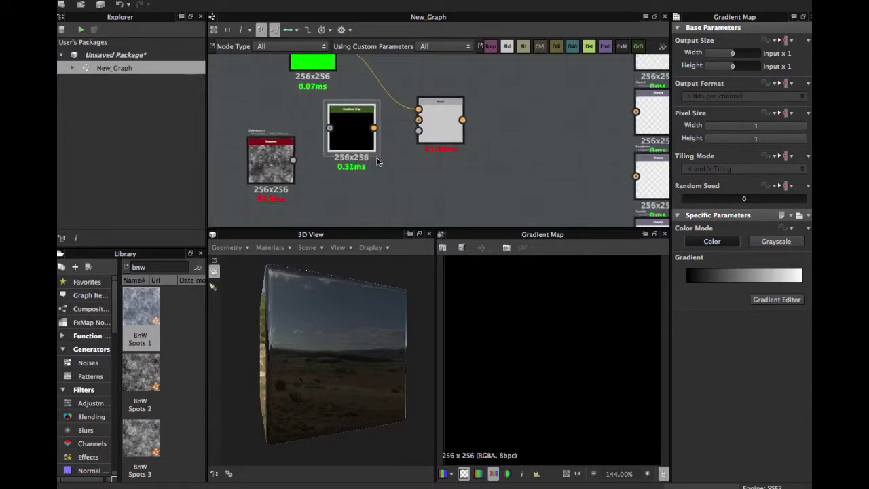
left_click_drag(279, 163, 230, 179)
left_click_drag(345, 127, 345, 159)
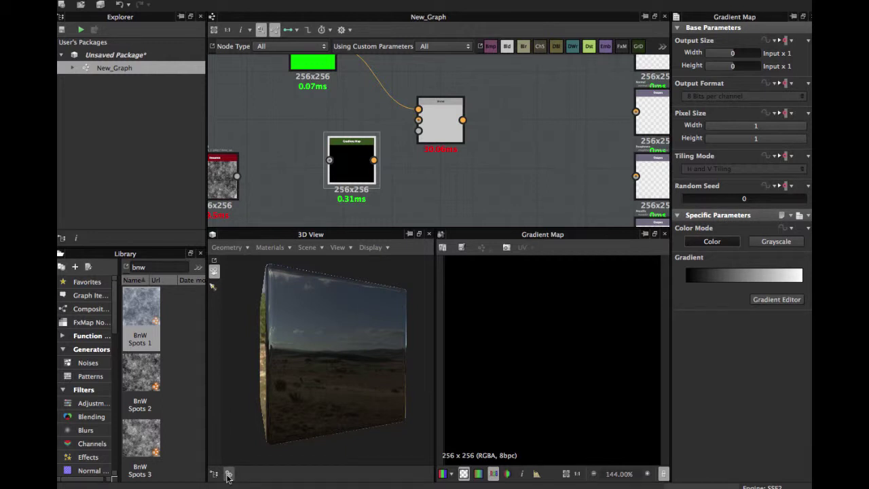
Set the 3D view's background image to visible in the viewport and orbit to show the grassy ground
left_click(417, 319)
scroll(734, 394, "down", 3)
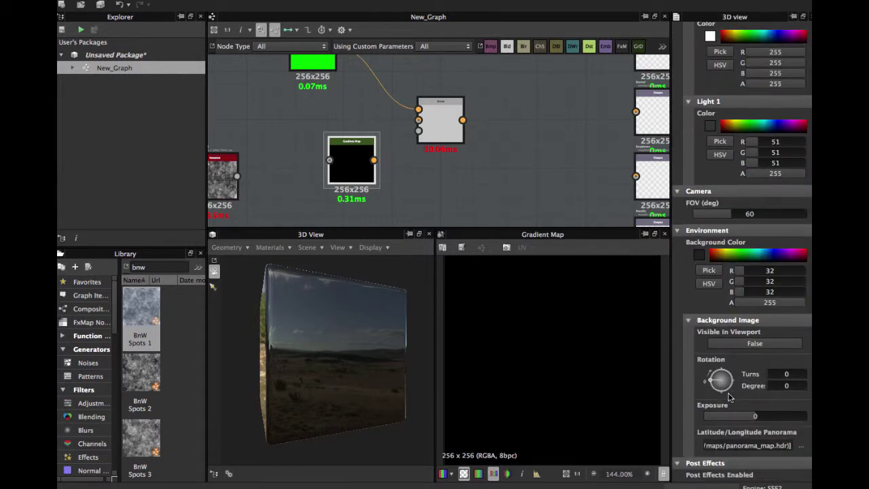
left_click(756, 345)
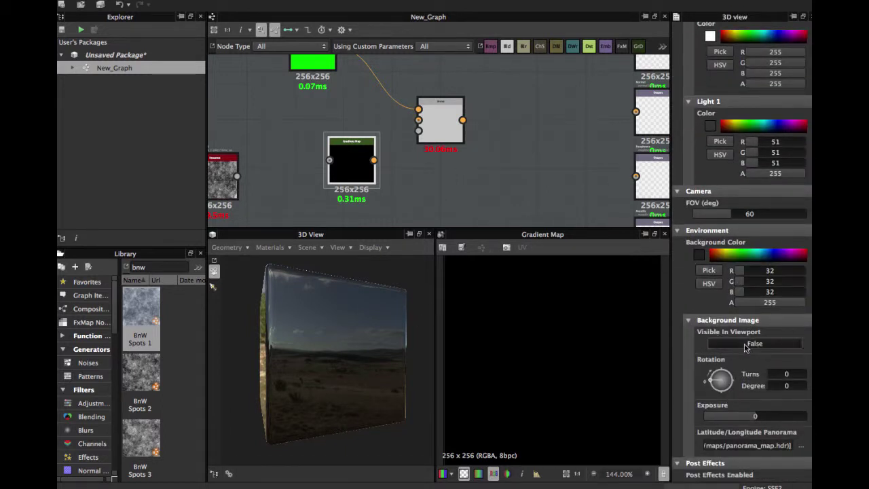
left_click_drag(276, 369, 286, 402)
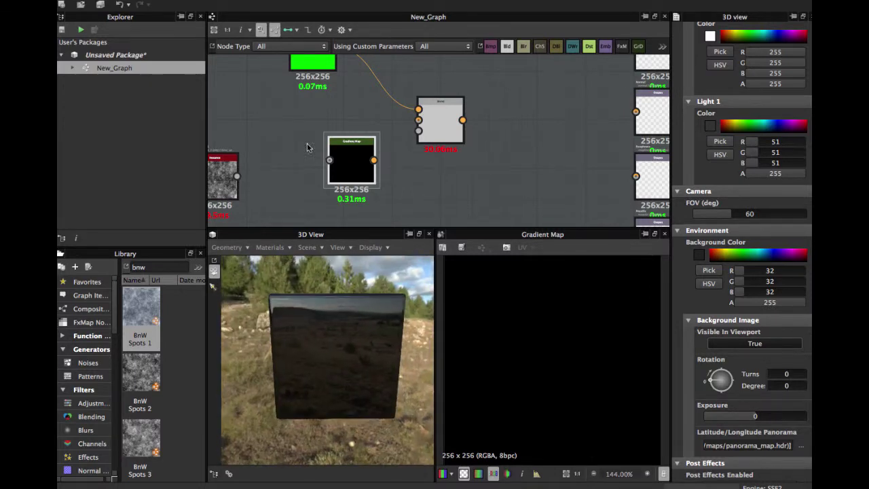
Open the Gradient Map's Gradient Editor and pick a gradient across the grassy ground in the 3D view's background image
left_click_drag(341, 165, 326, 165)
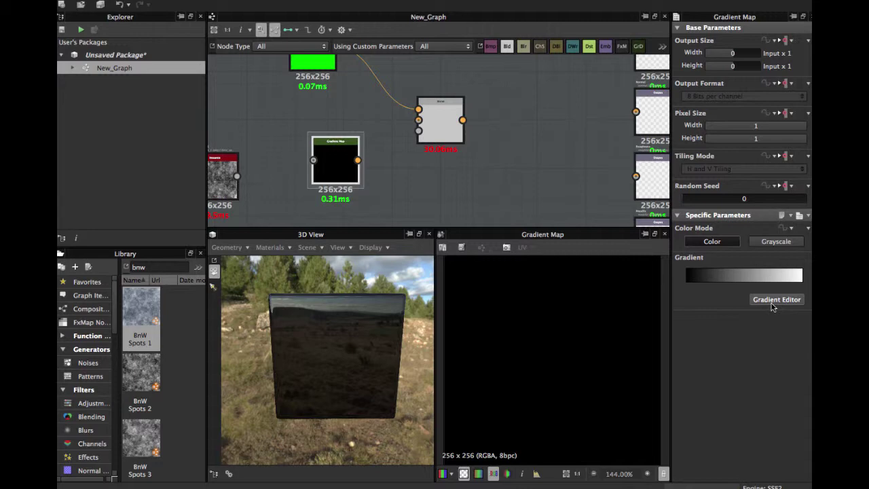
left_click(772, 301)
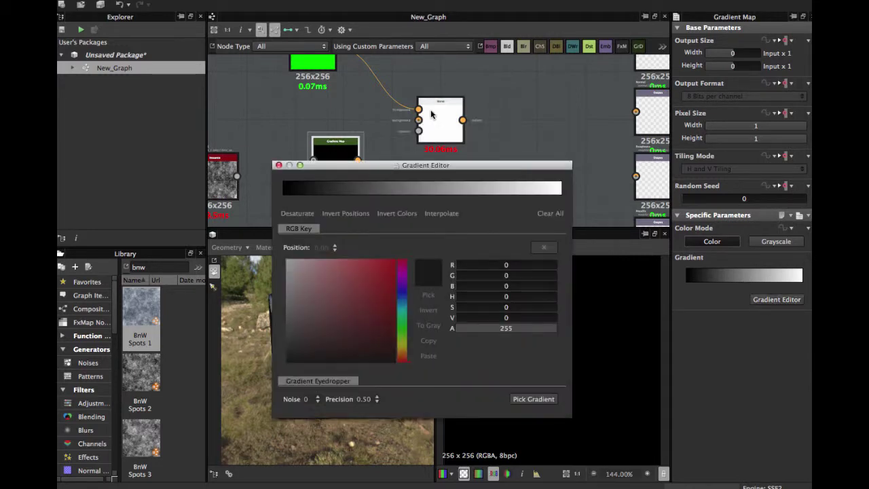
left_click_drag(424, 166, 494, 91)
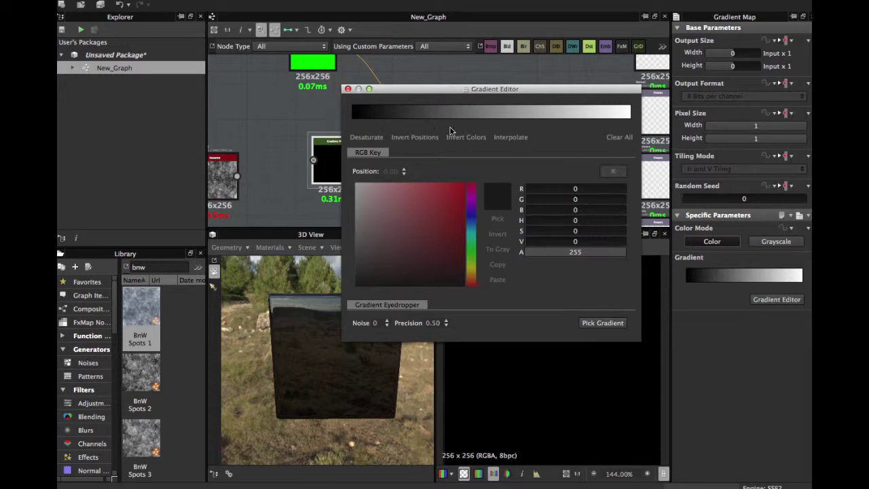
left_click_drag(438, 94, 564, 93)
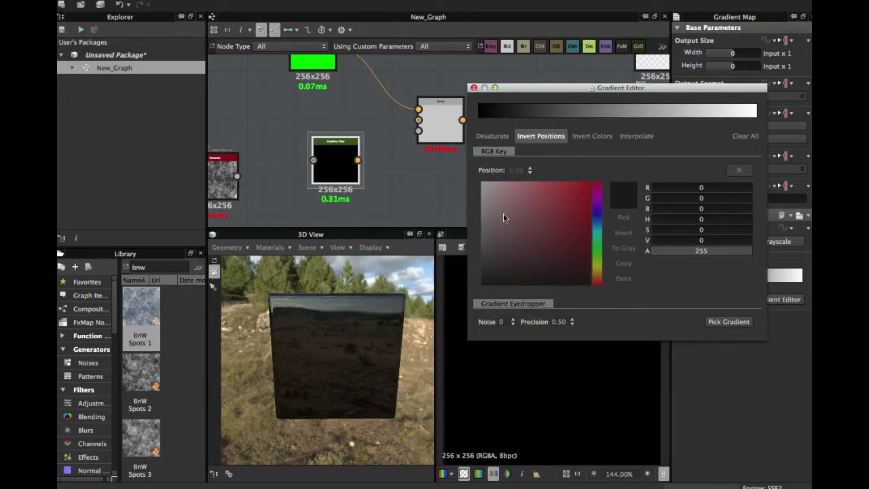
left_click(729, 322)
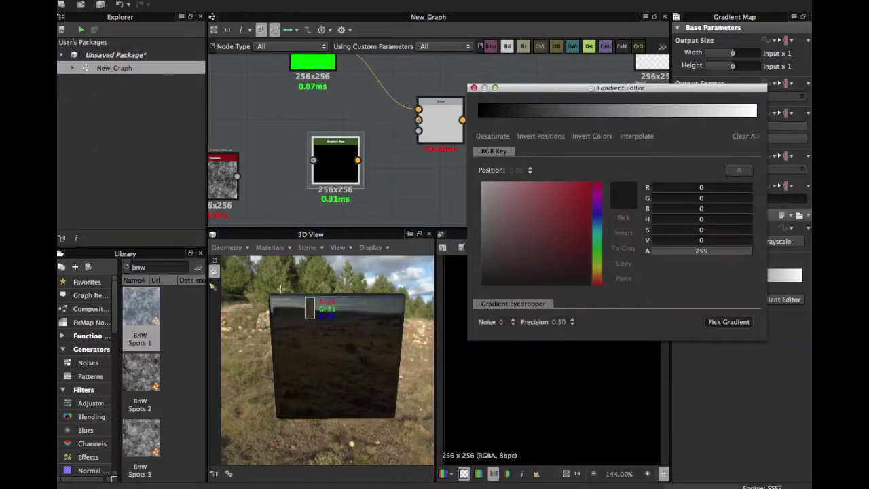
left_click_drag(237, 307, 254, 350)
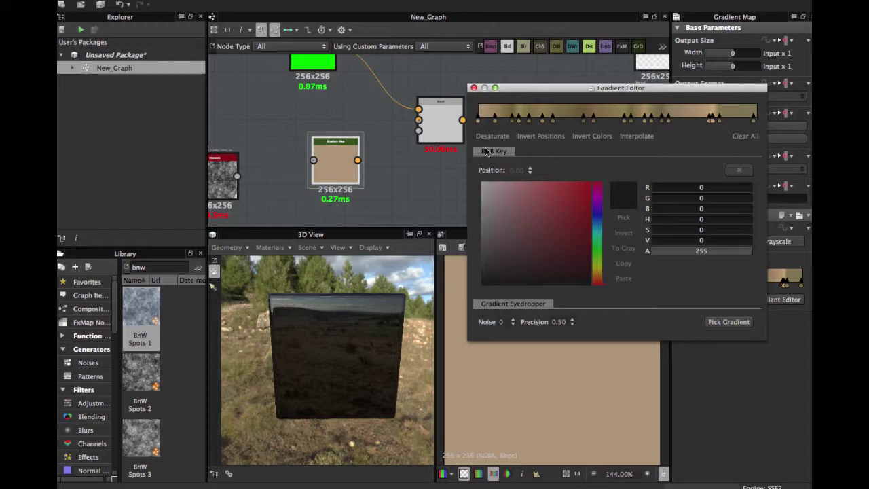
Move a color key of the picked gradient to position 0.49 and place the Gradient Editor clear of the nodes
left_click_drag(508, 92, 266, 136)
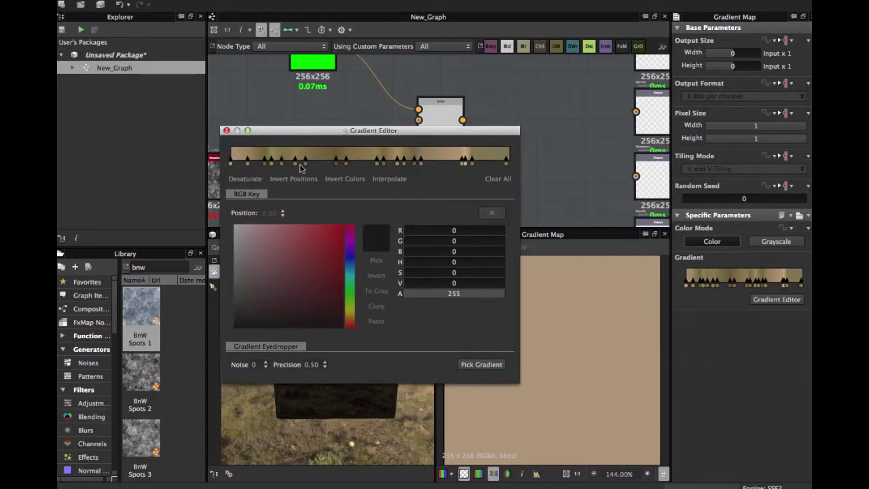
left_click(434, 165)
left_click_drag(413, 165, 366, 166)
left_click_drag(340, 134, 205, 177)
Close the Gradient Editor and connect the BnW Spots 1 output to the Gradient Map's input
left_click_drag(327, 149, 328, 109)
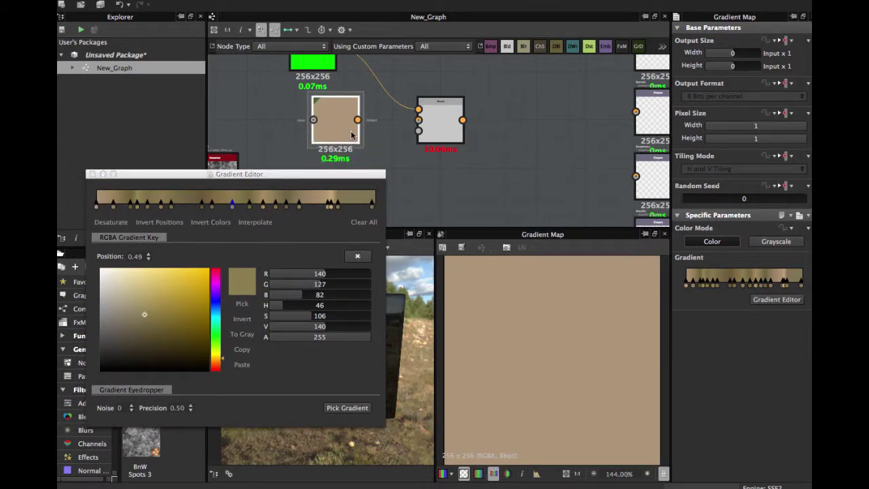
middle_click_drag(277, 141, 276, 178)
left_click(92, 174)
left_click_drag(344, 126, 353, 120)
left_click_drag(364, 123, 346, 151)
scroll(564, 377, "up", 1)
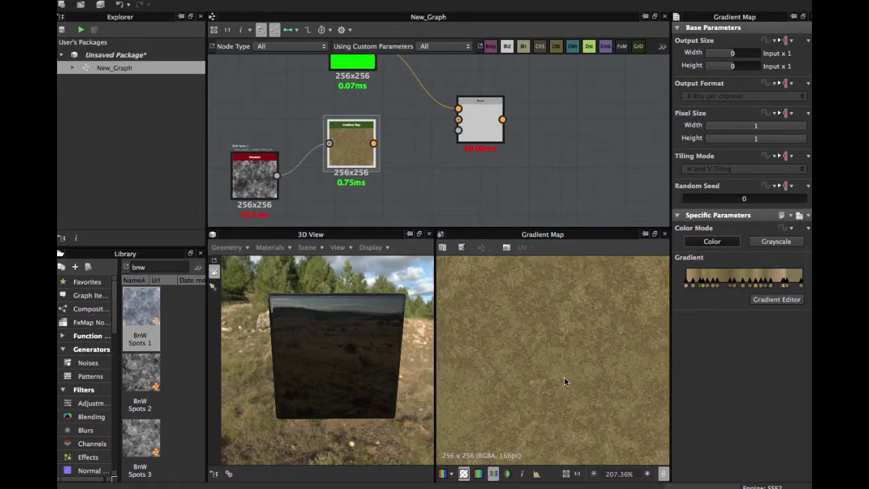
Reposition the BnW Spots 1 and Gradient Map nodes so they sit side by side in the graph
mouse_move(410, 146)
middle_mouse_down()
mouse_move(333, 140)
mouse_move(411, 131)
middle_mouse_up()
scroll(565, 371, "down", 2)
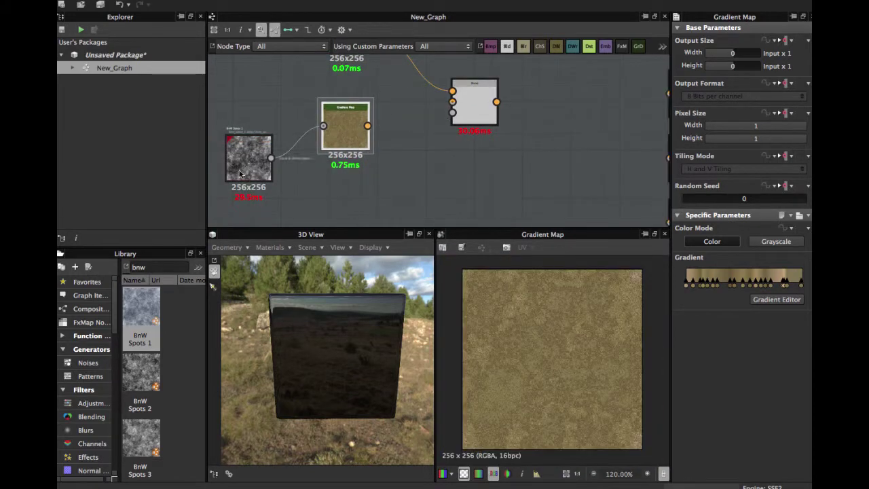
left_click_drag(239, 171, 261, 137)
middle_click_drag(337, 133, 271, 122)
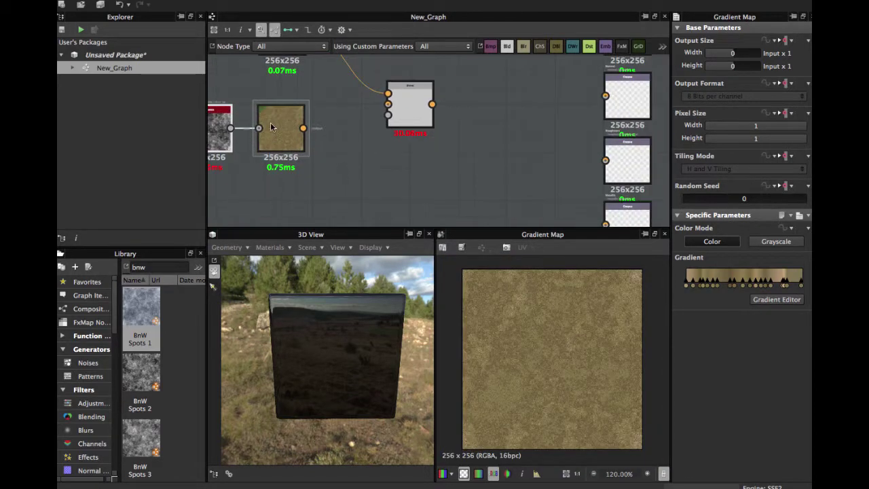
left_click_drag(270, 123, 310, 148)
middle_click_drag(341, 147, 271, 176)
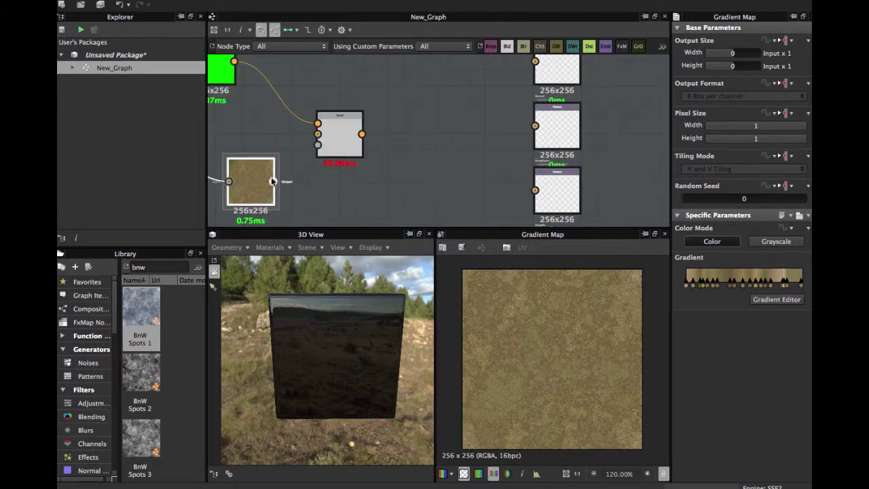
Connect the Gradient Map output to the topmost Output node, place the Gradient Map above the Blend node and inspect the textured cube
left_click_drag(273, 181, 535, 67)
middle_click_drag(476, 106, 443, 123)
left_click_drag(249, 197, 380, 105)
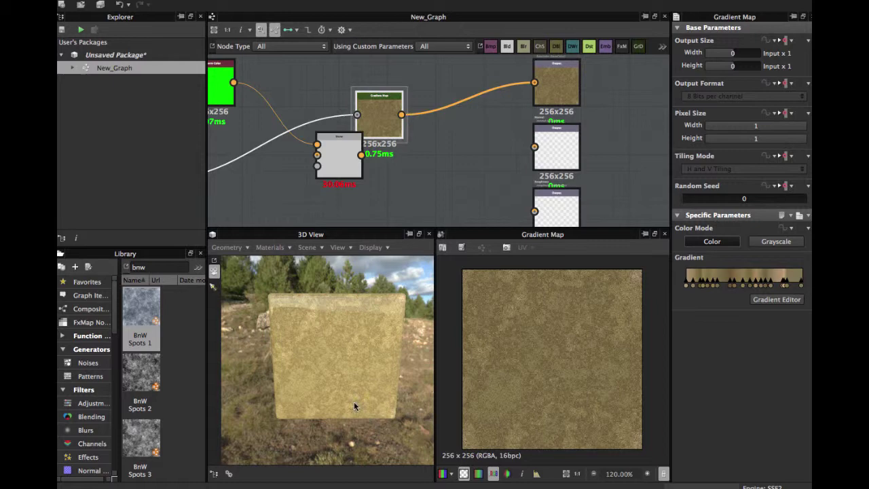
left_click_drag(354, 406, 400, 319)
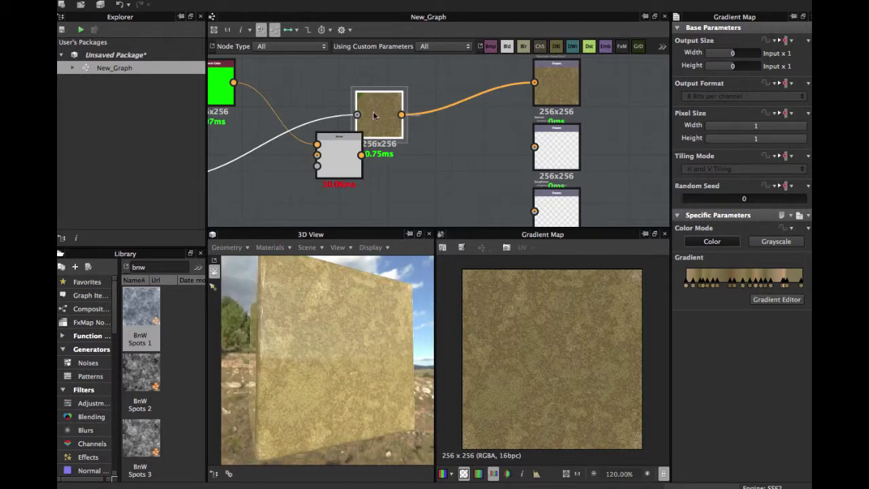
Open the Gradient Map's Gradient Editor and arrange it below an enlarged view of the BnW Spots 1 node
left_click(766, 300)
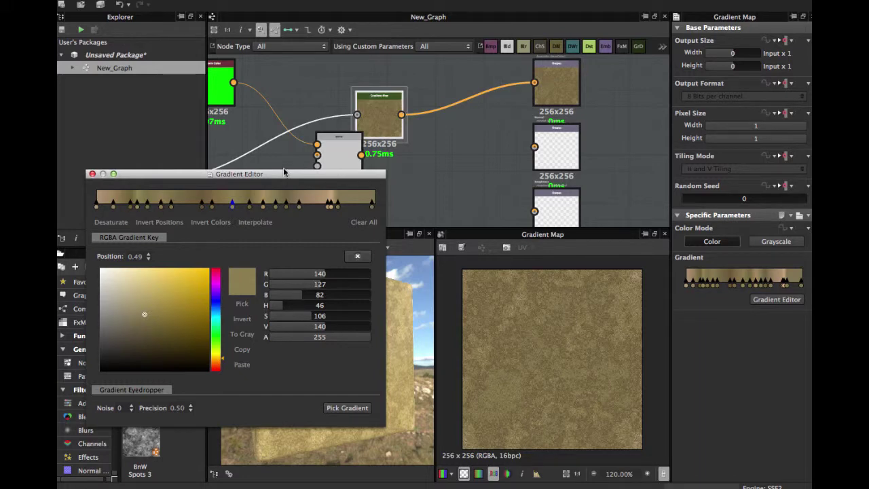
left_click_drag(284, 173, 531, 129)
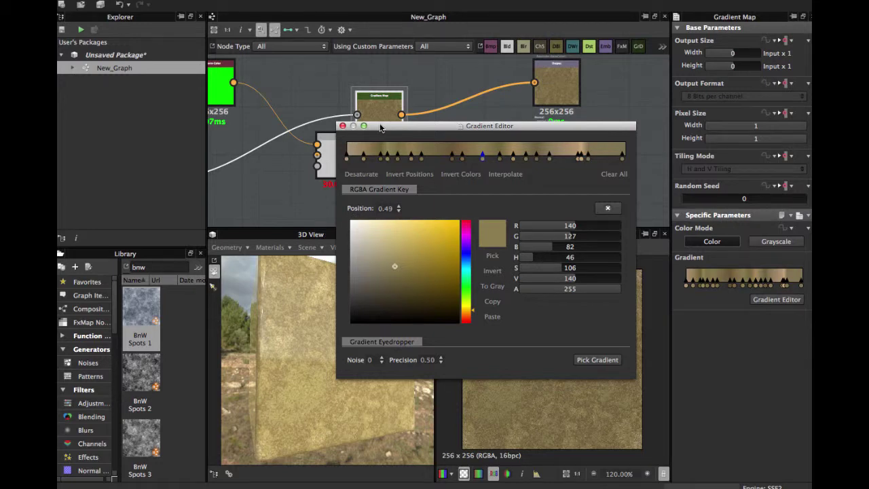
left_click_drag(380, 125, 337, 175)
middle_click_drag(309, 123, 469, 74)
left_click_drag(293, 125, 324, 125)
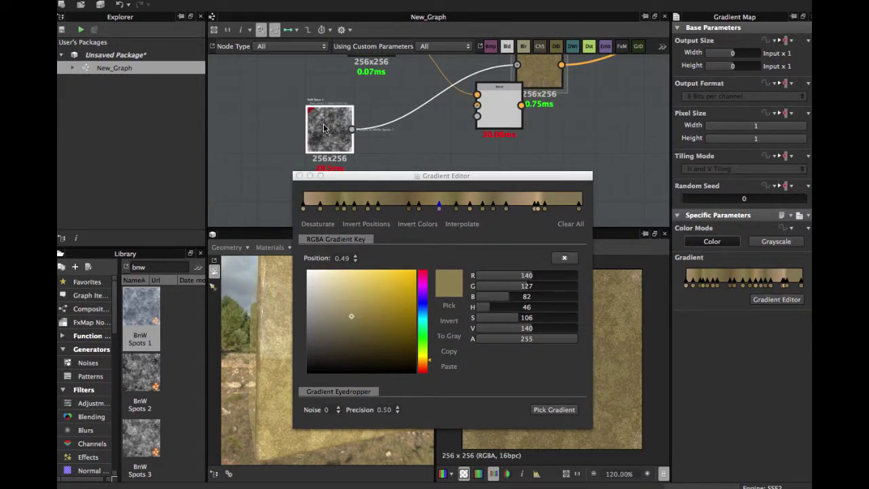
left_click_drag(340, 177, 391, 133)
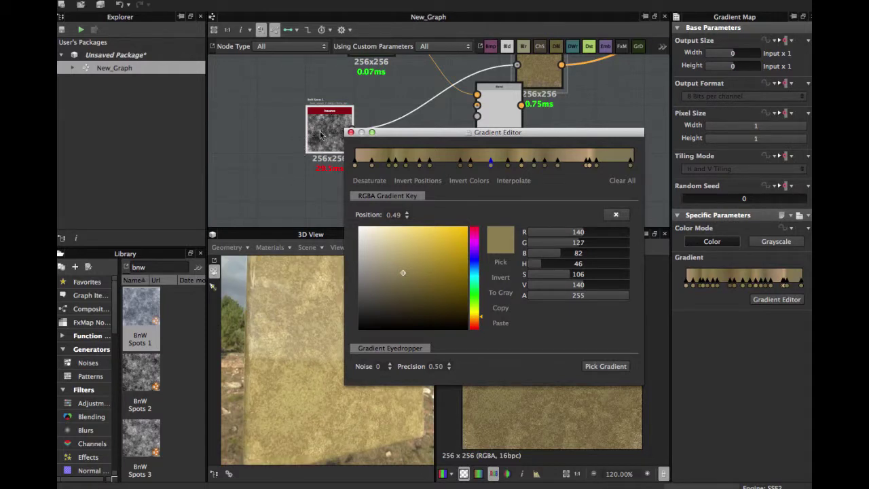
left_click_drag(322, 134, 306, 135)
left_click_drag(568, 138, 316, 209)
scroll(350, 158, "up", 4)
middle_click_drag(350, 158, 477, 187)
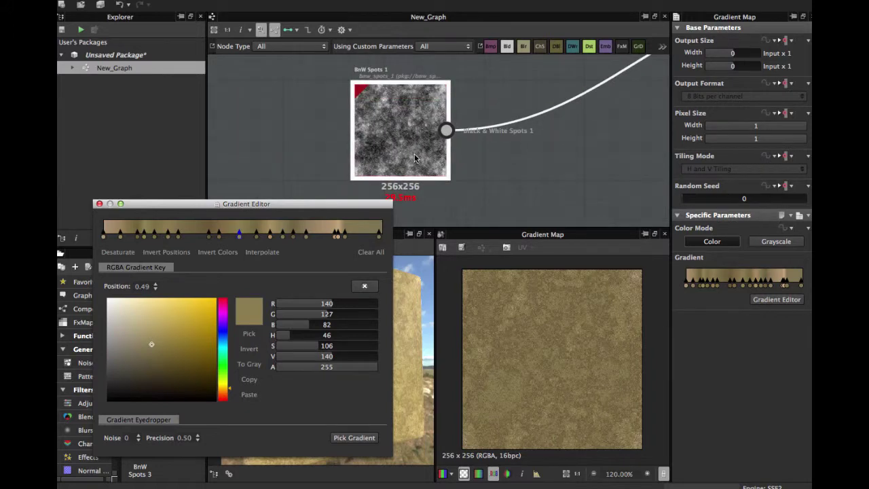
left_click_drag(417, 155, 447, 164)
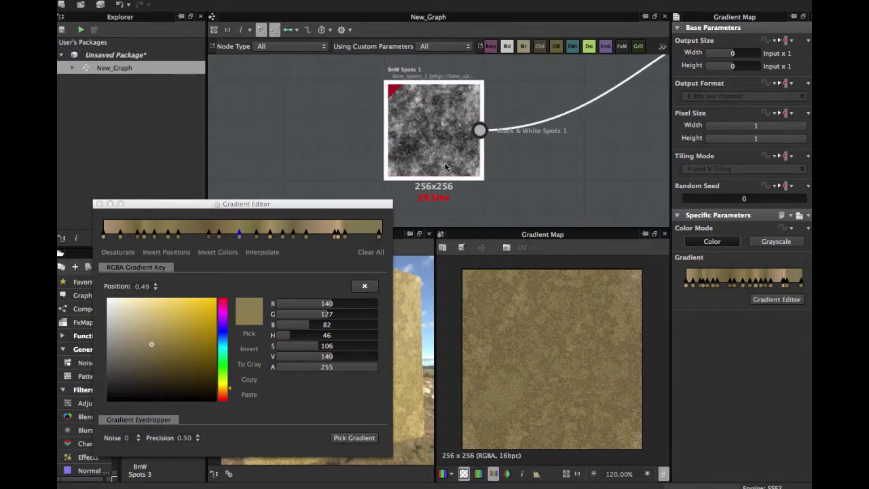
Set the gradient's end key at position 0.99 to black and move the preceding key closer to it
left_click(378, 238)
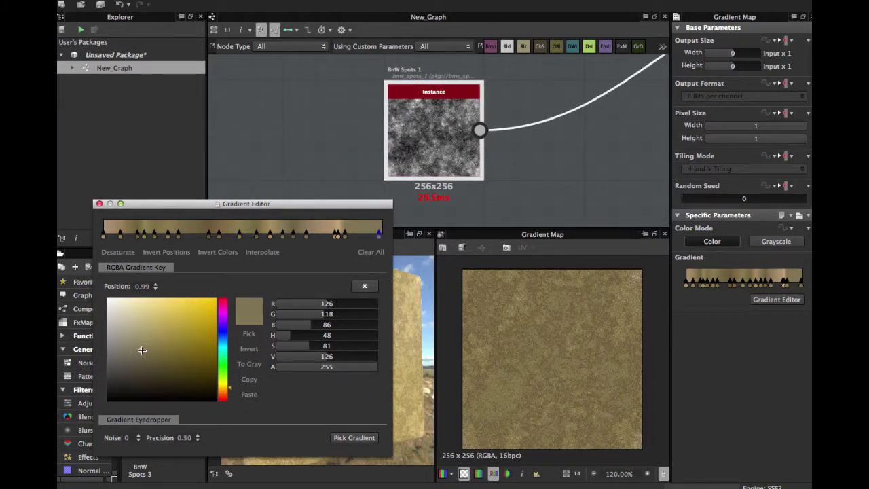
left_click_drag(141, 350, 127, 404)
left_click(337, 236)
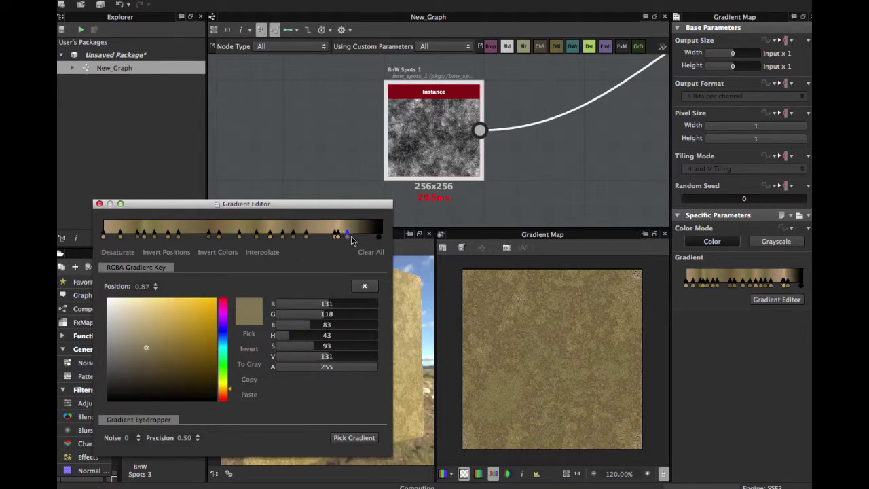
Delete the key at position 0.84, then move the neighboring tan key to 0.82 and darken it to near black
left_click_drag(333, 238, 317, 240)
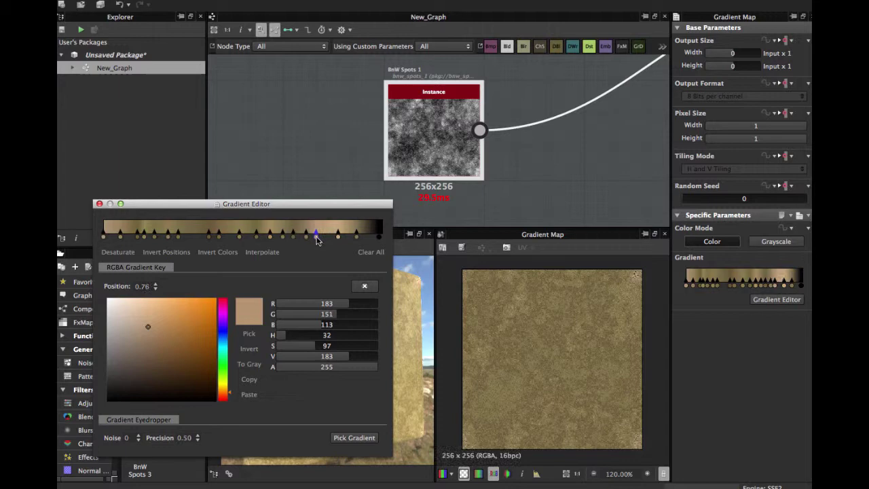
left_click(338, 237)
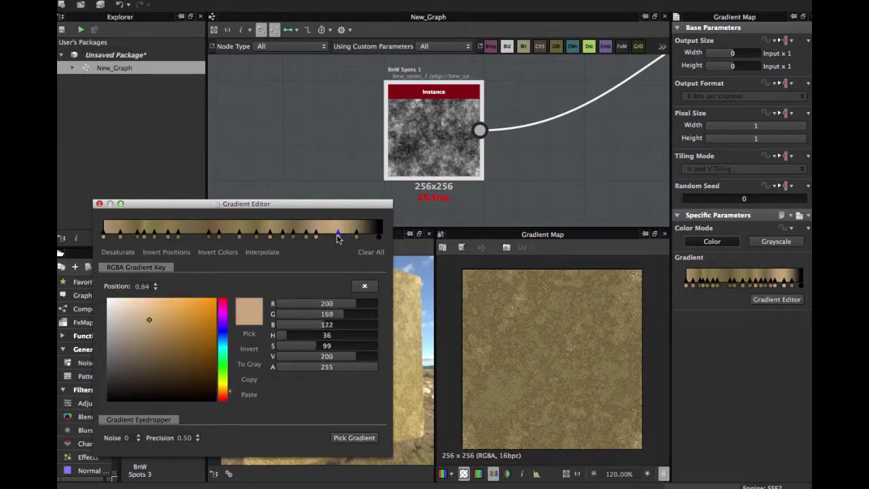
left_click(364, 286)
left_click_drag(317, 238, 330, 238)
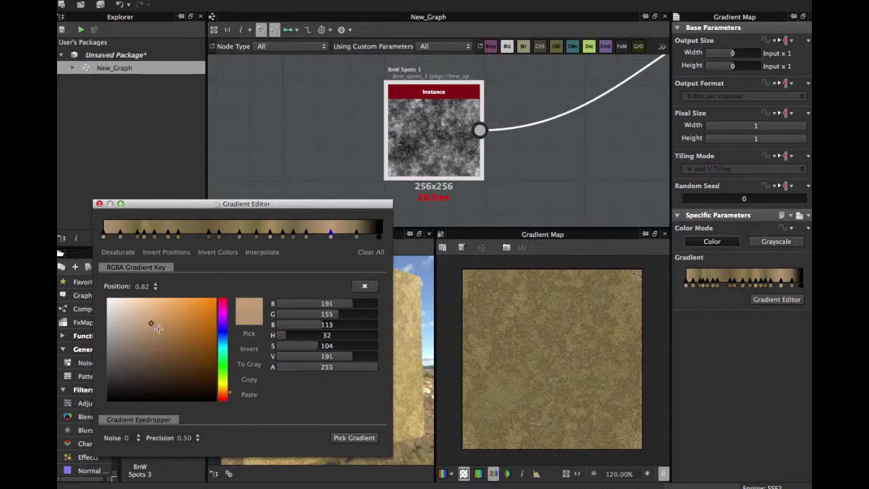
left_click(197, 383)
mouse_move(197, 383)
left_mouse_down()
mouse_move(127, 394)
mouse_move(138, 371)
mouse_move(158, 368)
mouse_move(175, 385)
left_mouse_up()
Recolor the gradient key at position 0.49 to neutral gray with RGB 143, keeping the cube in view
left_click(239, 235)
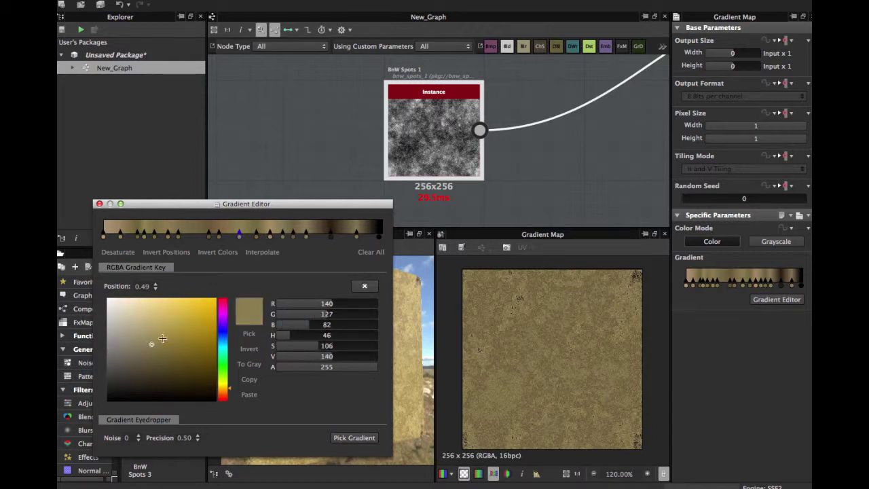
mouse_move(157, 344)
left_mouse_down()
mouse_move(190, 293)
mouse_move(183, 319)
left_mouse_up()
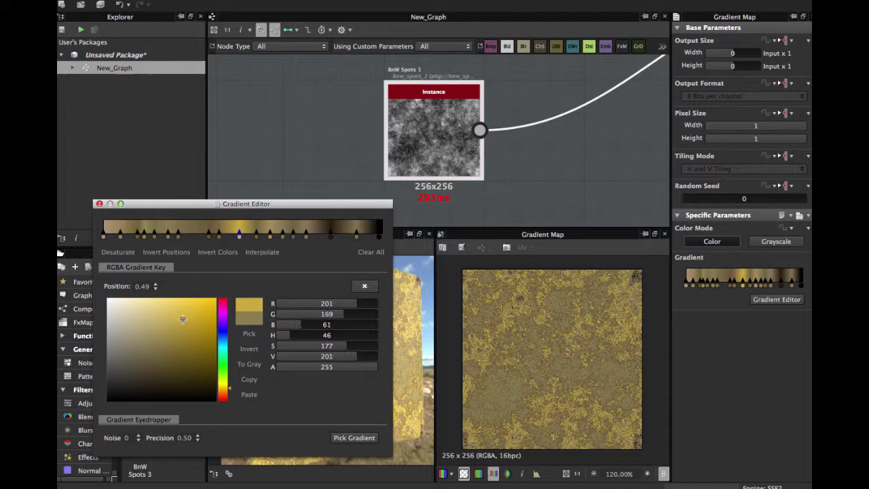
left_click_drag(224, 207, 224, 43)
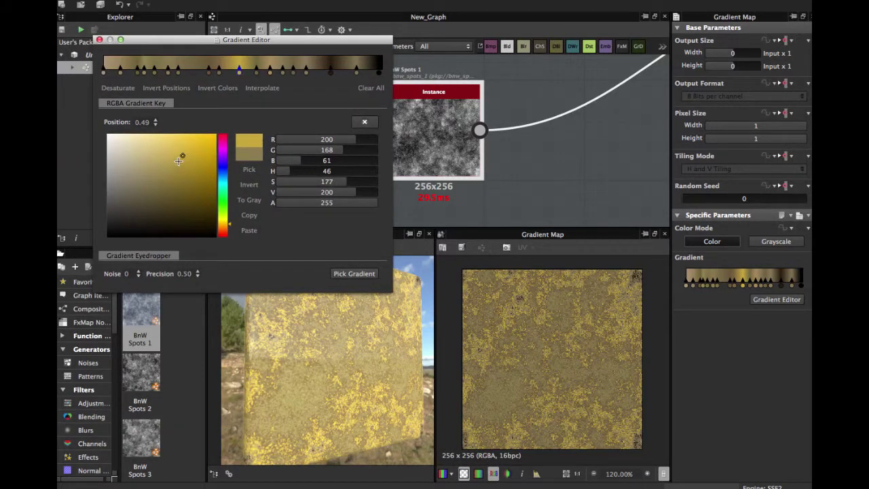
left_click_drag(182, 154, 147, 161)
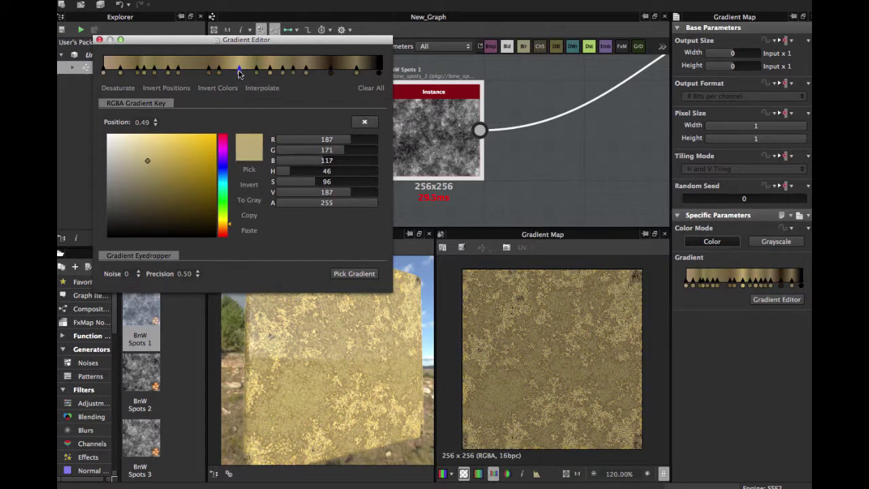
mouse_move(145, 160)
left_mouse_down()
mouse_move(124, 178)
mouse_move(106, 157)
mouse_move(104, 178)
left_mouse_up()
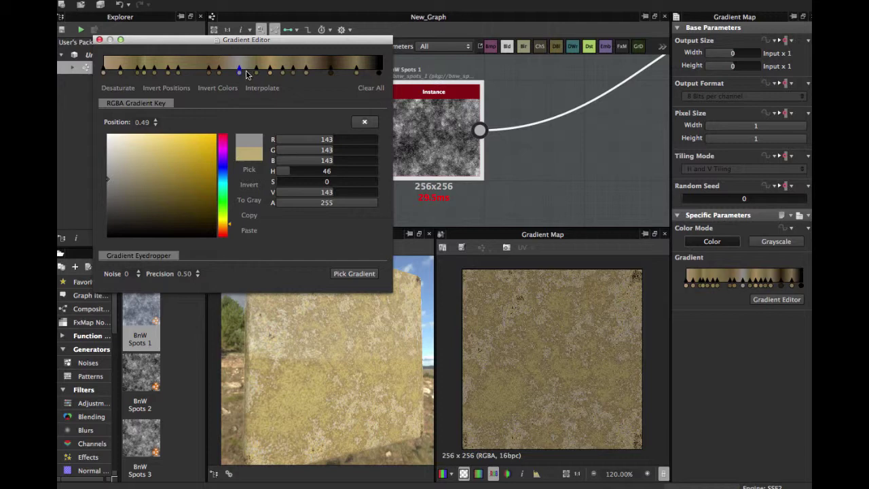
Darken the gradient key at position 0.60 to RGB 75, 69, 60 and inspect the cube's surface up close
left_click(269, 71)
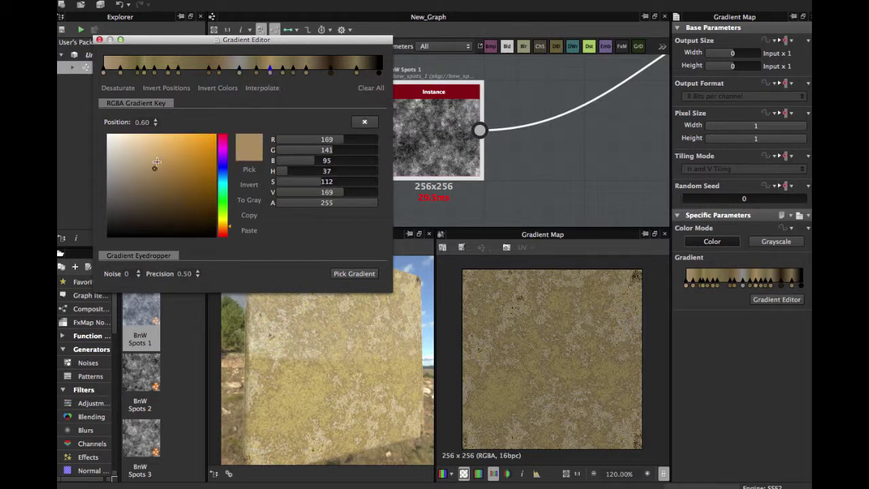
left_click_drag(156, 163, 132, 200)
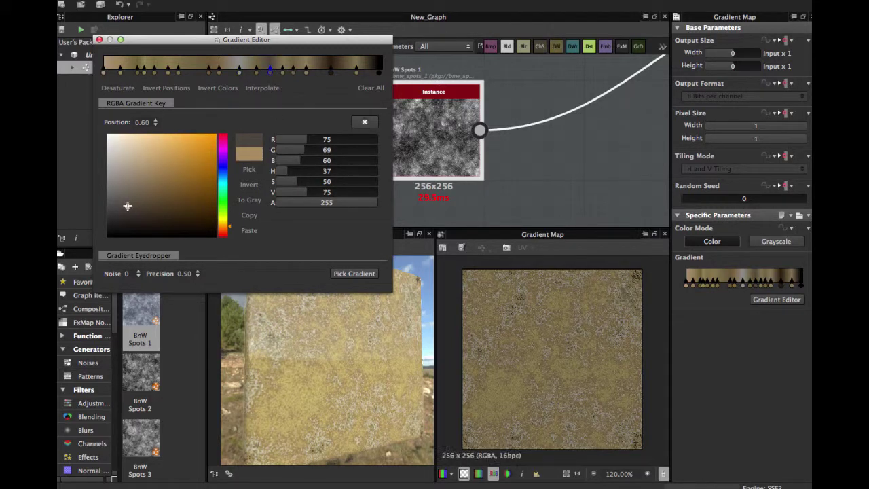
left_click_drag(390, 384, 312, 348)
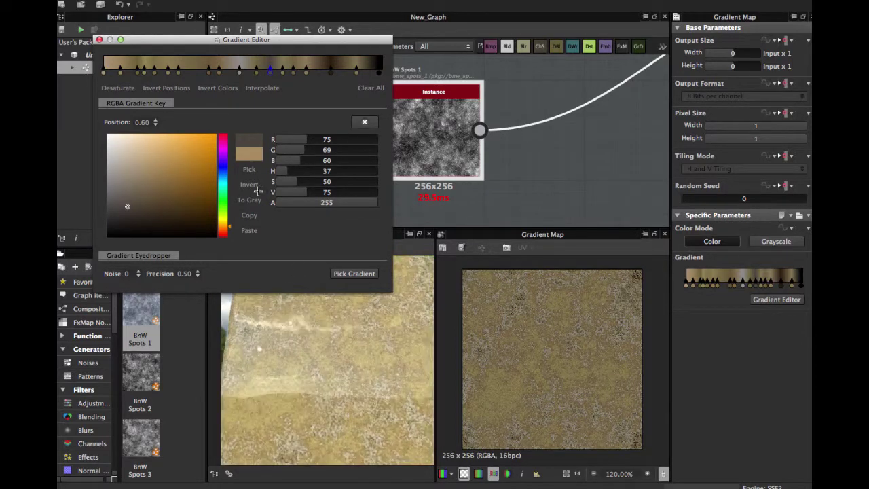
Remove three gradient keys: the second one from the start, the one at 0.68 and the one at 0.66
left_click(144, 71)
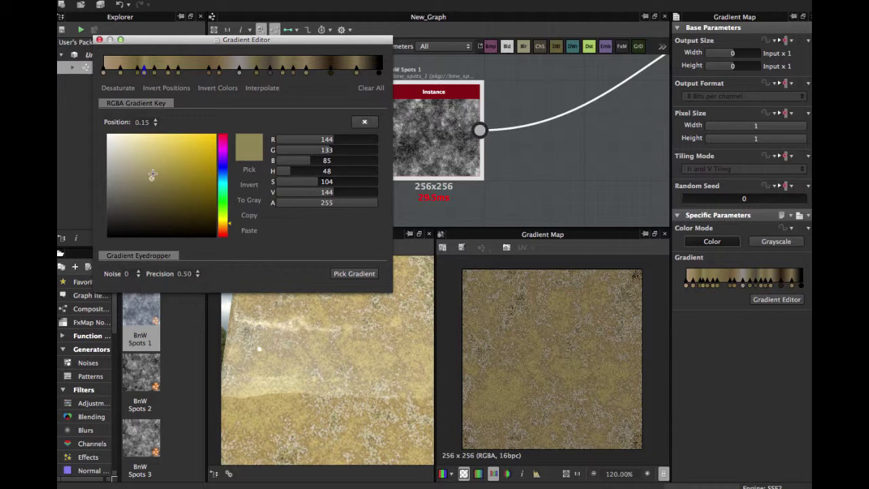
left_click(121, 71)
left_click(364, 125)
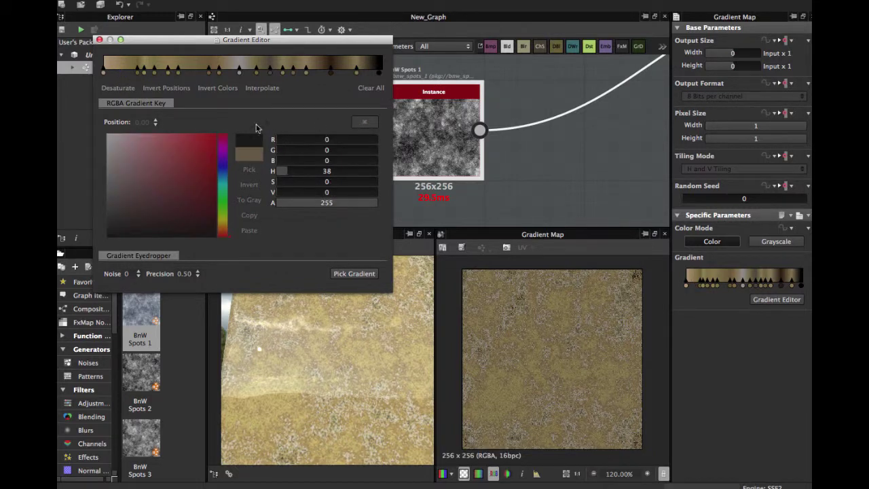
left_click(292, 71)
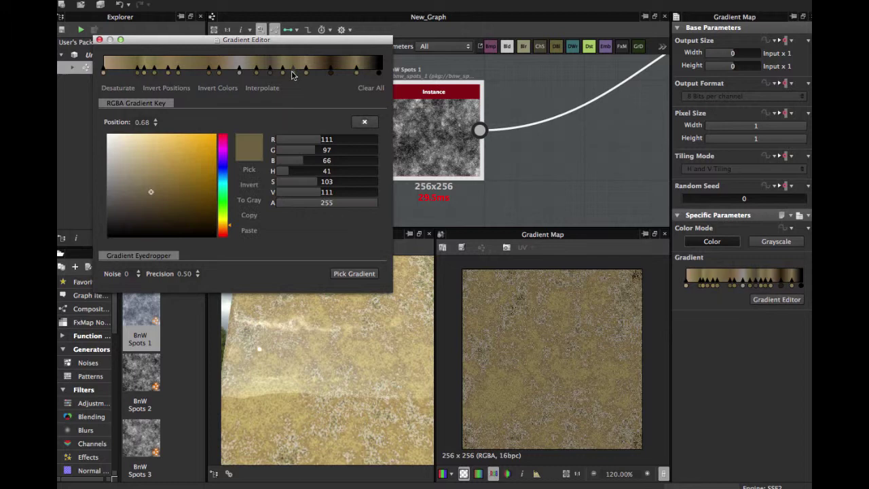
left_click(364, 122)
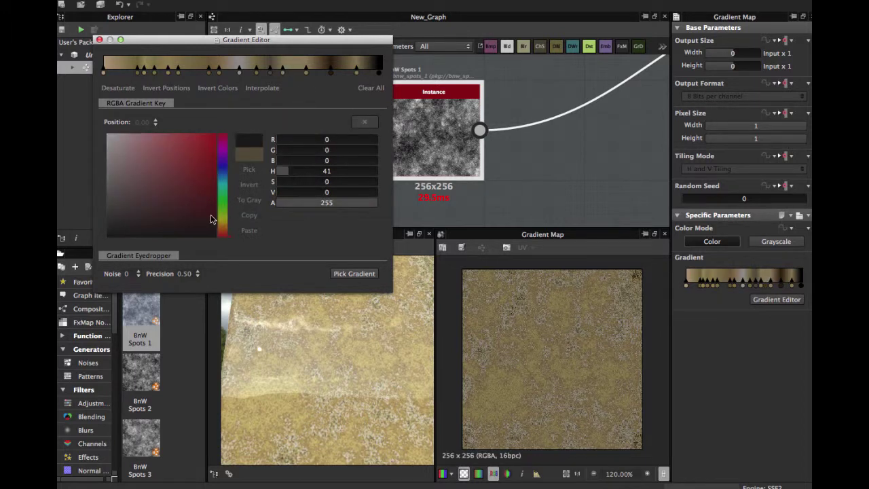
left_click(287, 71)
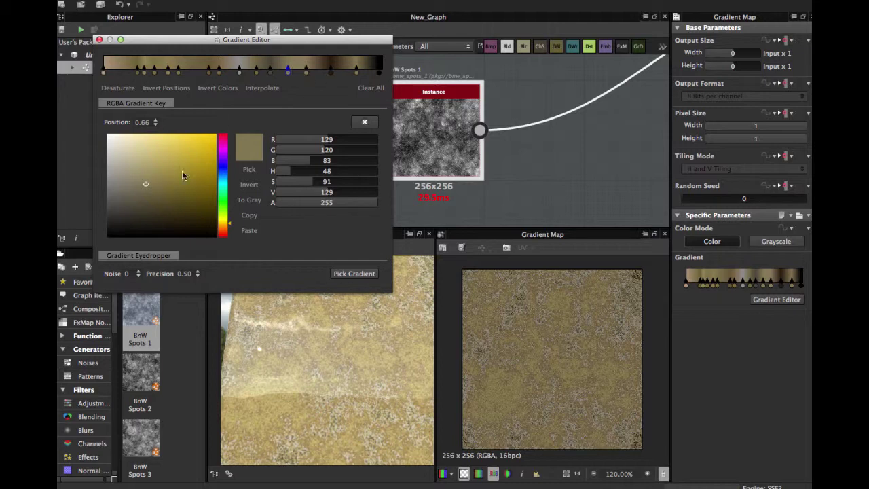
left_click(363, 124)
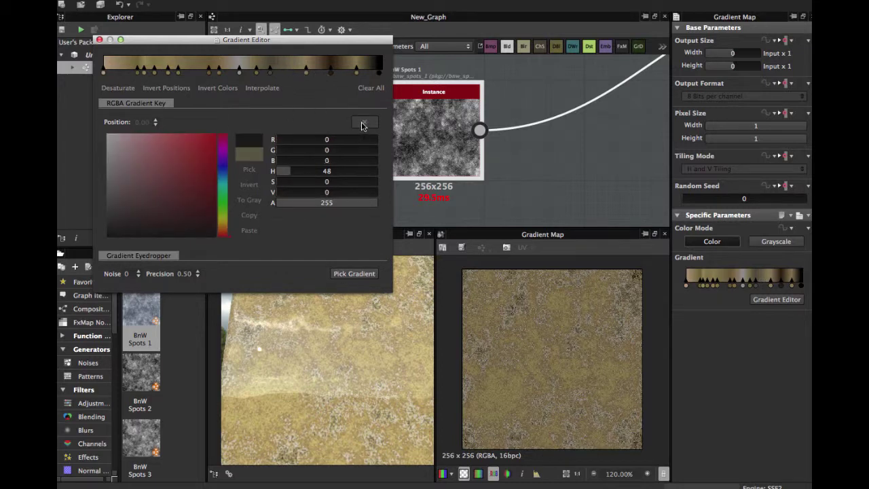
Move the key following the gray one to 0.56, and the dark key to 0.66, recolored to gray RGB 154
left_click(258, 71)
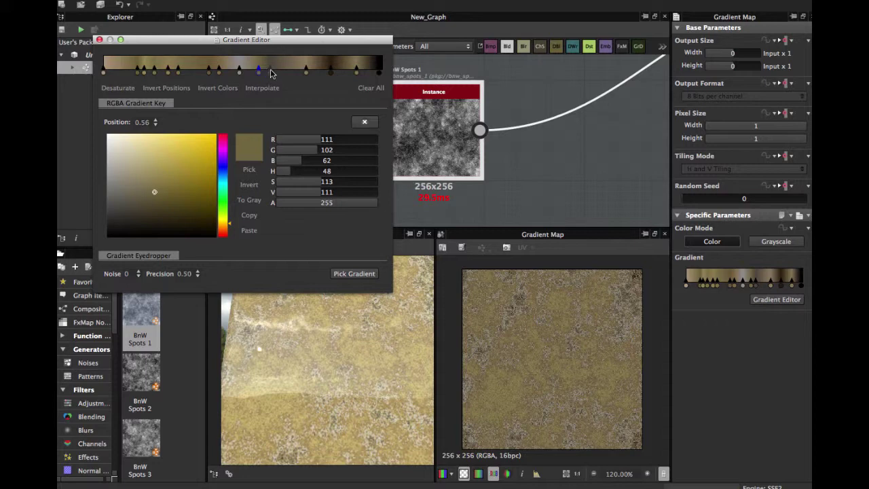
left_click(288, 71)
left_click_drag(130, 204, 105, 174)
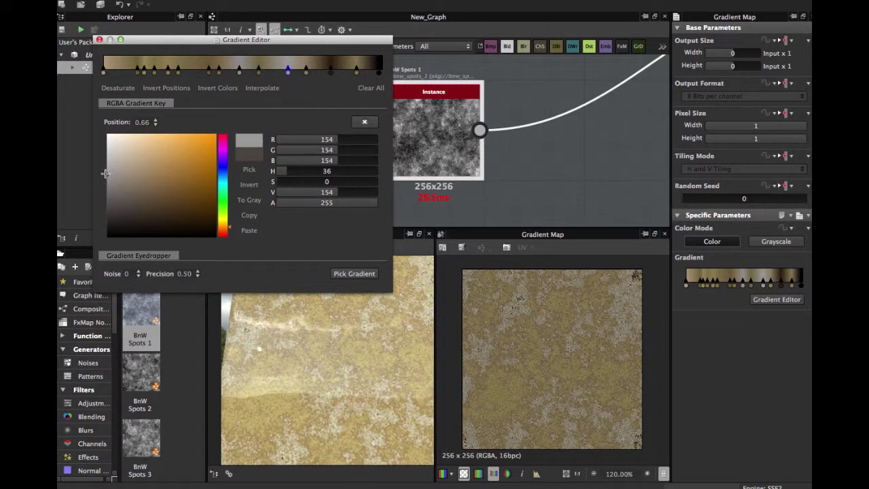
Remove two gradient keys: the one right after the gray key at 0.66 and the one right before the gray key at 0.49
left_click(304, 73)
left_click(362, 122)
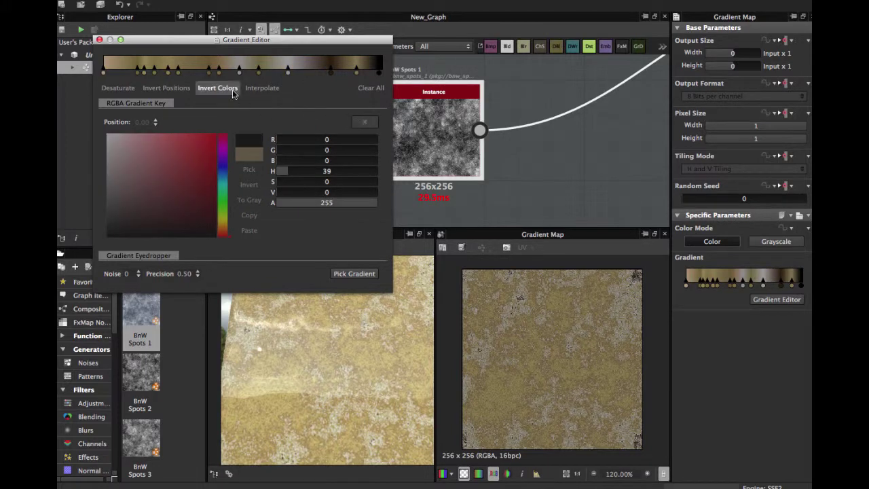
left_click(219, 71)
left_click(360, 123)
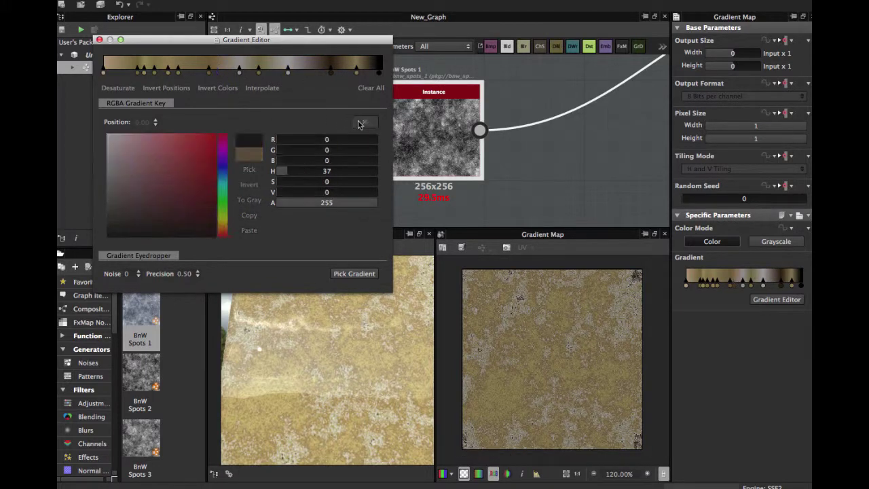
Shift the olive gradient key at 0.27 slightly toward the end and remove the brown key before it at 0.24
left_click(179, 71)
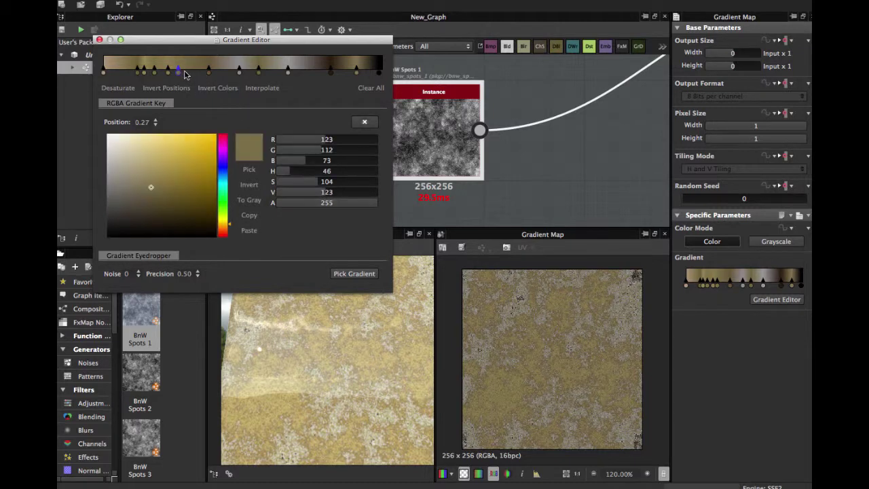
left_click_drag(185, 74, 173, 73)
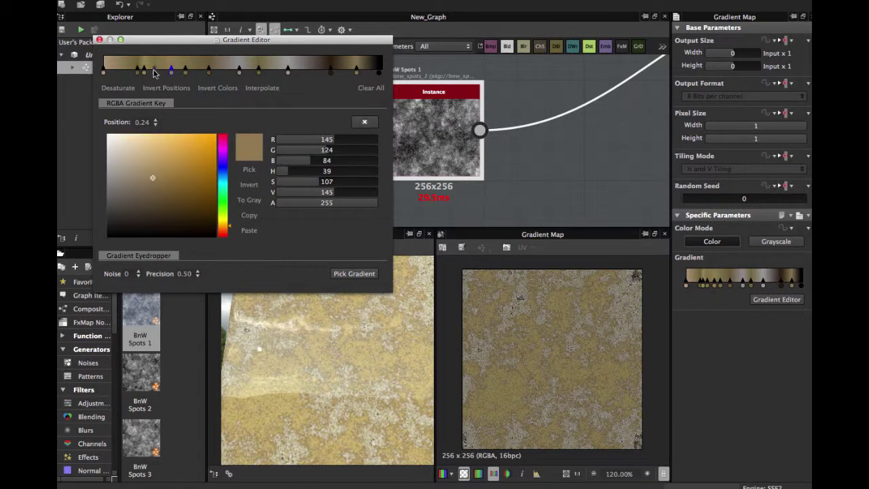
left_click(365, 121)
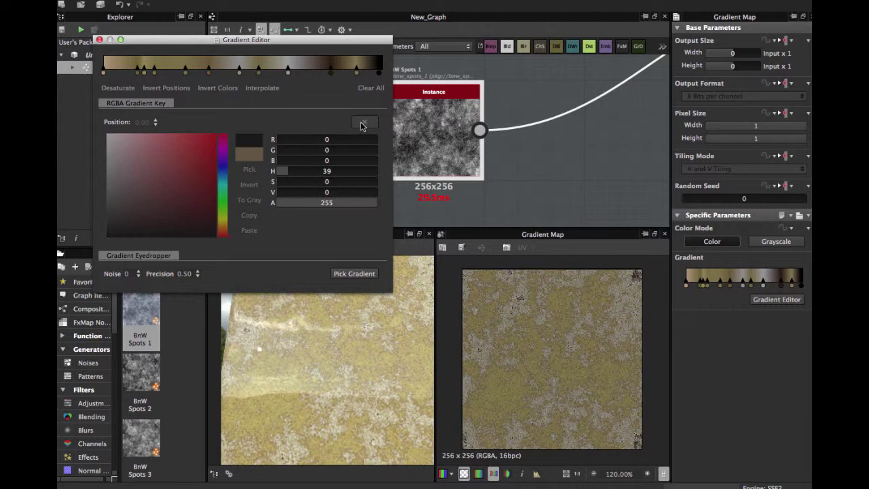
Remove the first two gradient keys and shift the next two toward the start, placing the second of them at 0.13
left_click_drag(339, 340, 343, 400)
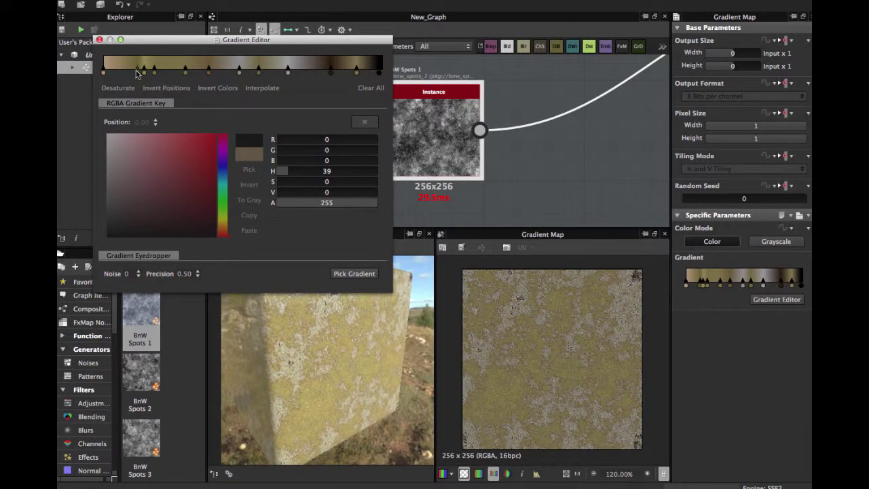
left_click(138, 70)
left_click(365, 123)
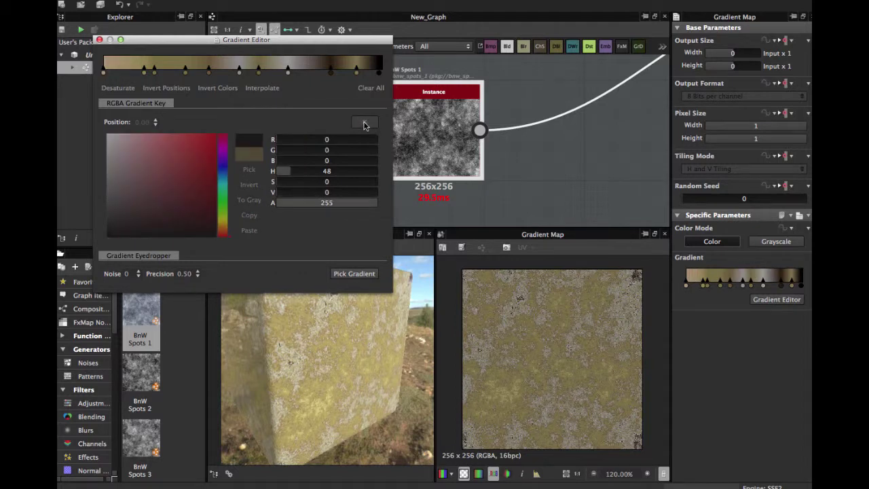
left_click(103, 70)
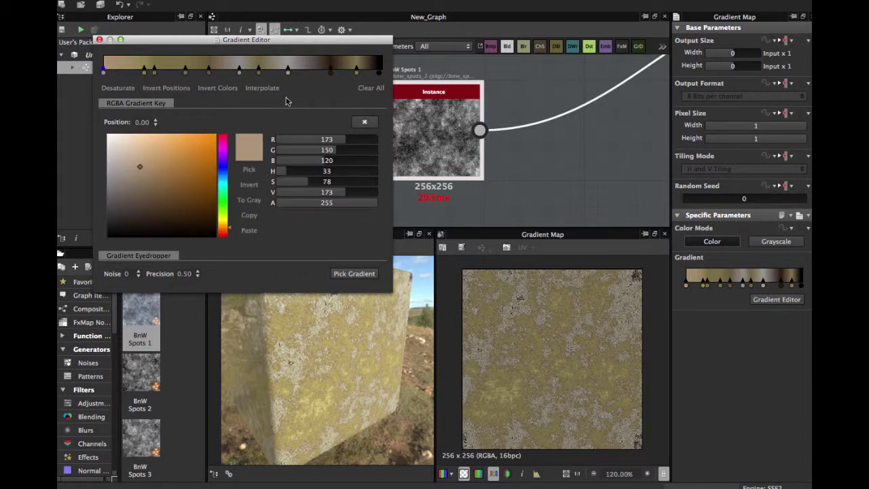
left_click(364, 123)
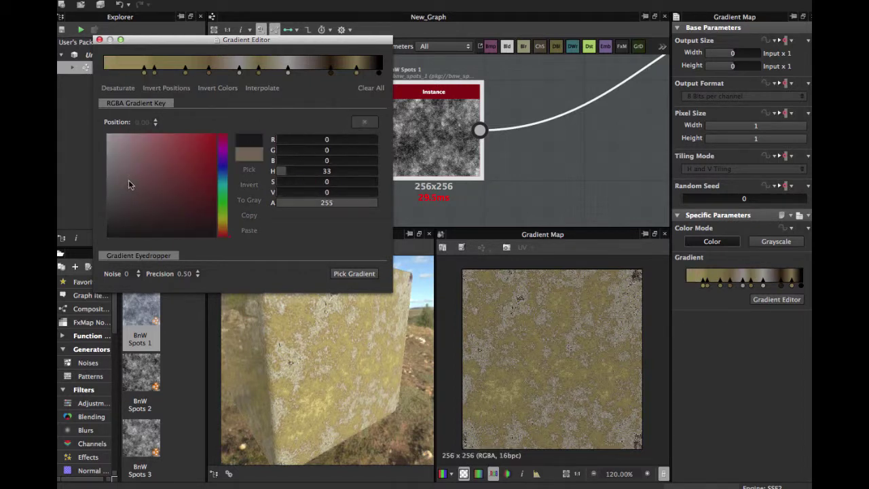
mouse_move(143, 68)
left_mouse_down()
mouse_move(115, 67)
mouse_move(146, 70)
mouse_move(137, 70)
left_mouse_up()
left_click(155, 69)
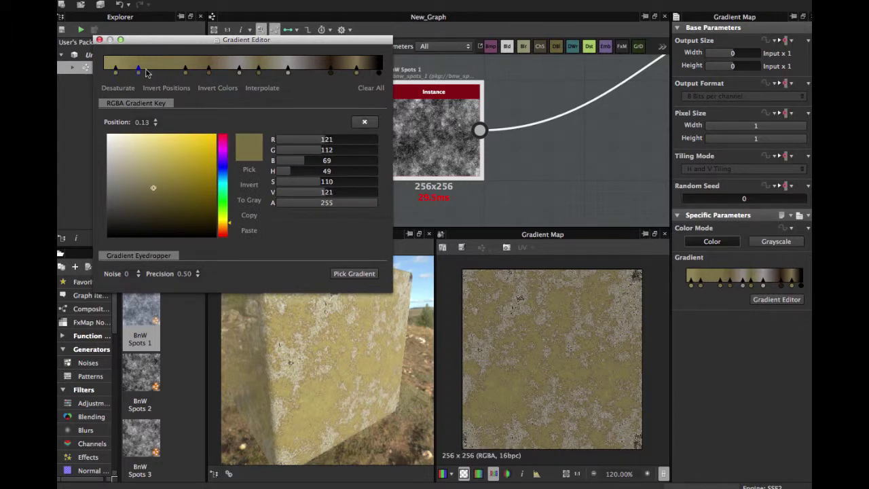
Recolor the dark gradient key at 0.82 to RGB 74, 72, 70 and remove the olive key at 0.56
left_click(329, 71)
left_click_drag(140, 209, 112, 206)
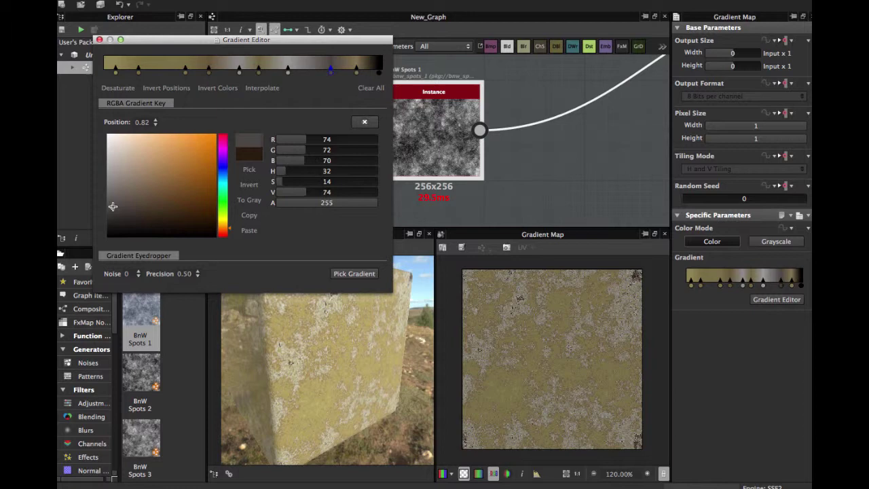
left_click(255, 70)
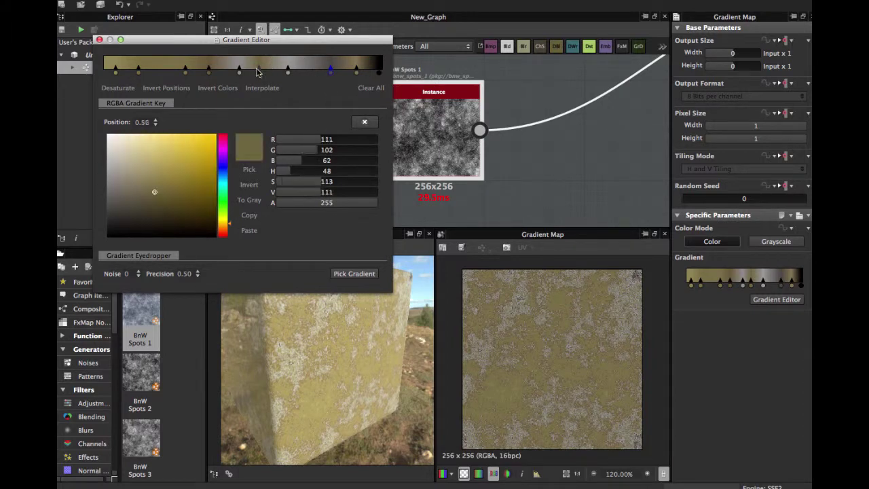
left_click(364, 122)
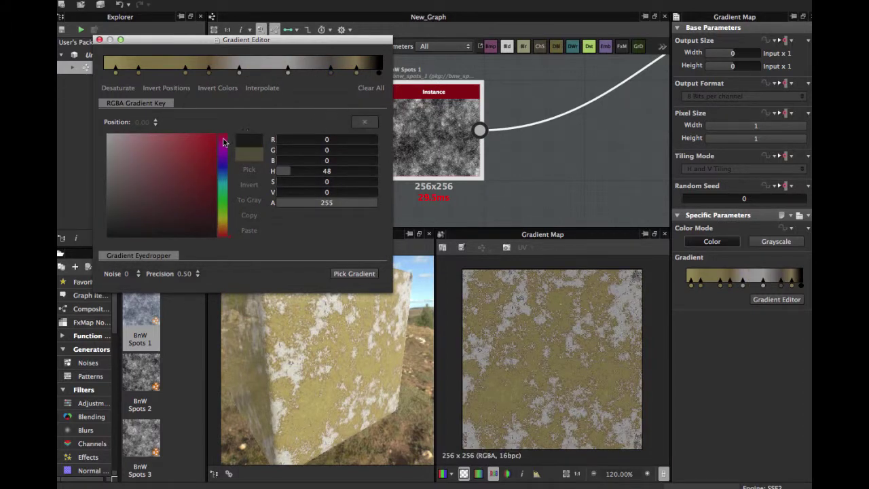
Move the gray RGB 143 key to 0.43, try the brown key after it at 0.52, and remove that brown key
mouse_move(210, 72)
left_mouse_down()
mouse_move(260, 73)
mouse_move(224, 73)
left_mouse_up()
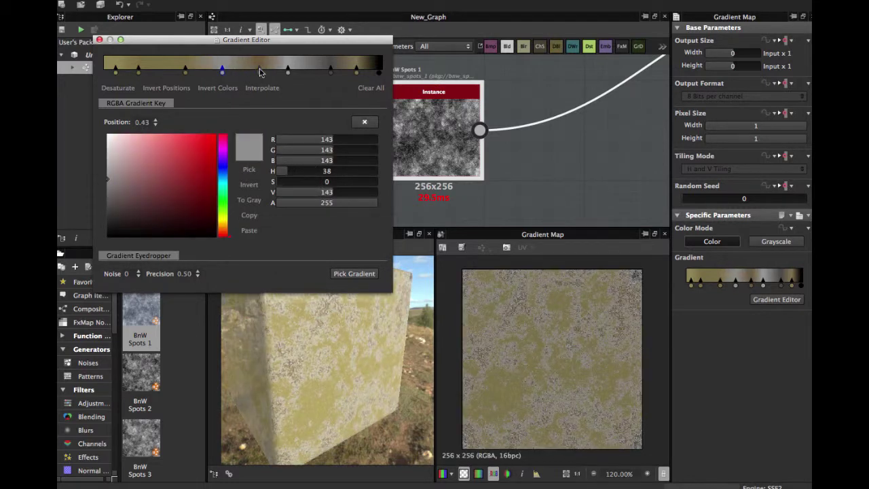
left_click(248, 70)
left_click_drag(332, 387, 309, 382)
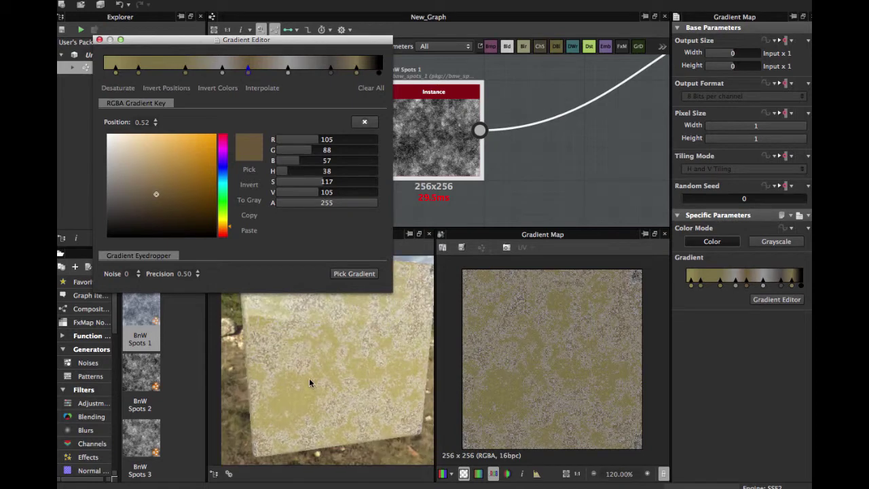
left_click(288, 71)
left_click_drag(248, 70, 254, 72)
left_click(363, 122)
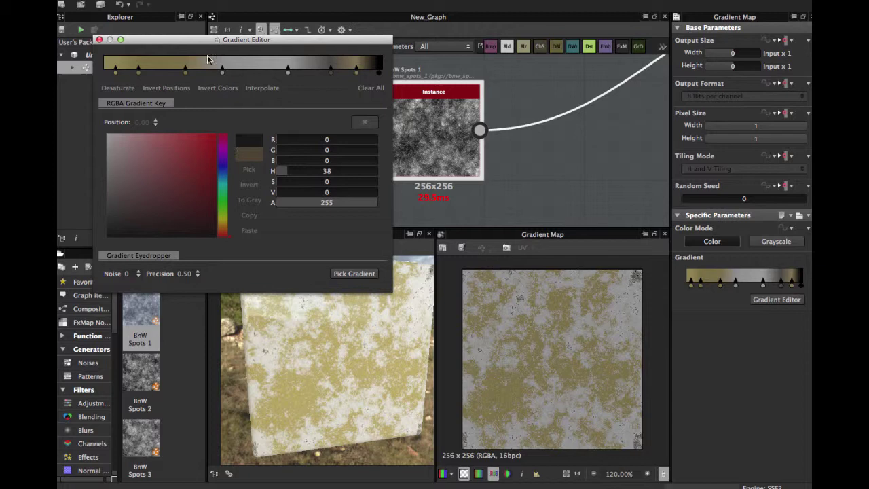
Swap the gray and olive keys by moving the gray one toward the start and the olive one to 0.46, checking the cube's surface
left_click_drag(221, 72, 189, 70)
left_click_drag(258, 71, 232, 70)
left_click_drag(342, 341, 307, 344)
right_click_drag(338, 372, 301, 361)
left_click_drag(301, 361, 362, 377)
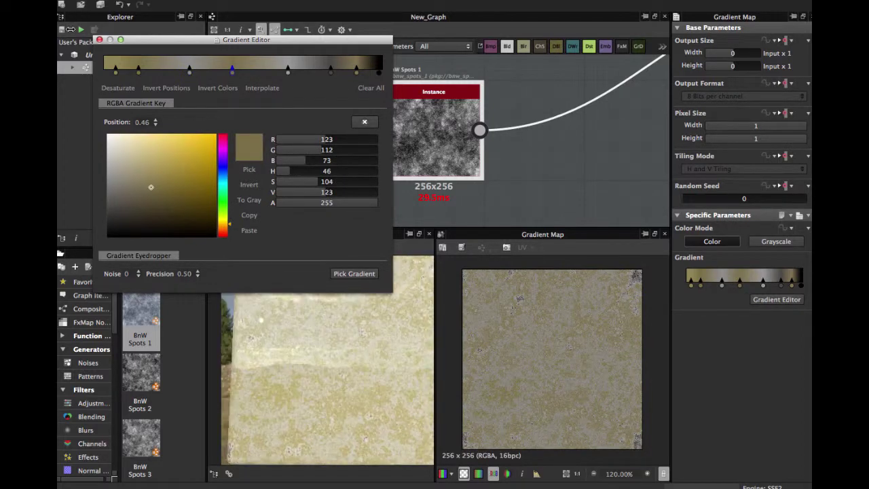
Close the gradient editor and add a Uniform Color node in the empty graph area near the lower output nodes
left_click(100, 40)
scroll(364, 131, "down", 3)
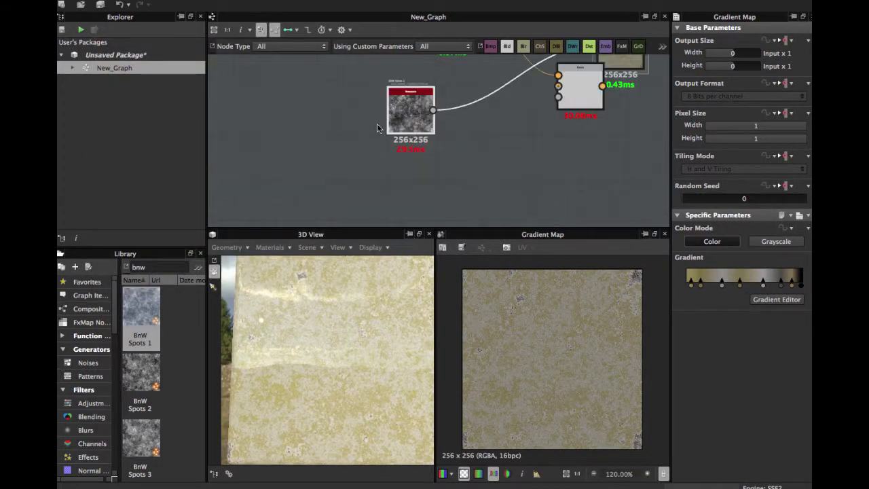
middle_click_drag(482, 153, 383, 94)
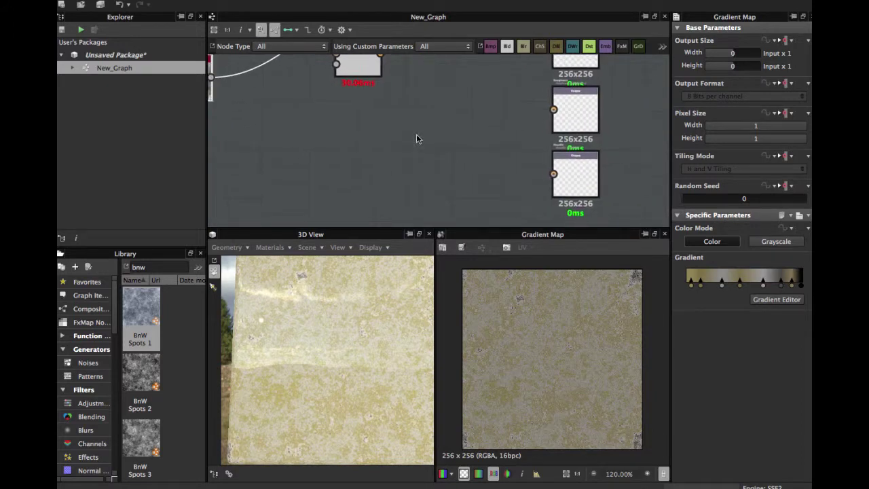
left_click(415, 141)
key("space")
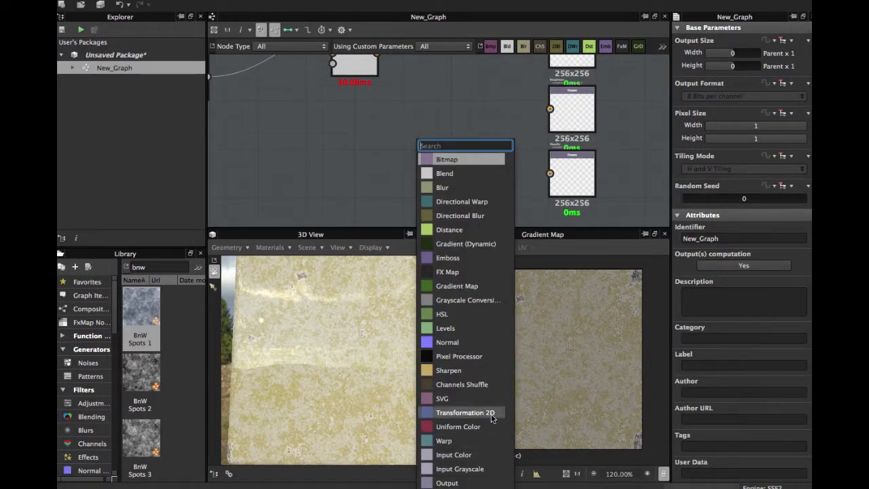
left_click(459, 426)
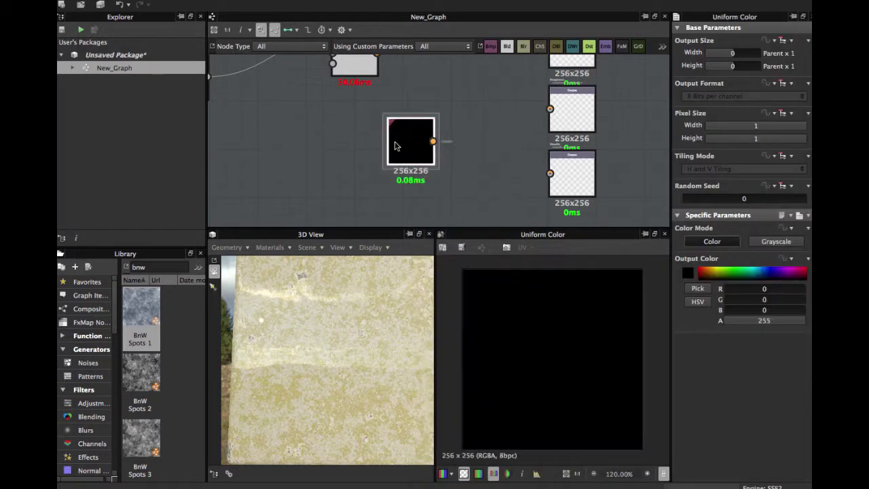
Set the Uniform Color node to Grayscale, connect it to the Roughness output and align it with that output
left_click(749, 243)
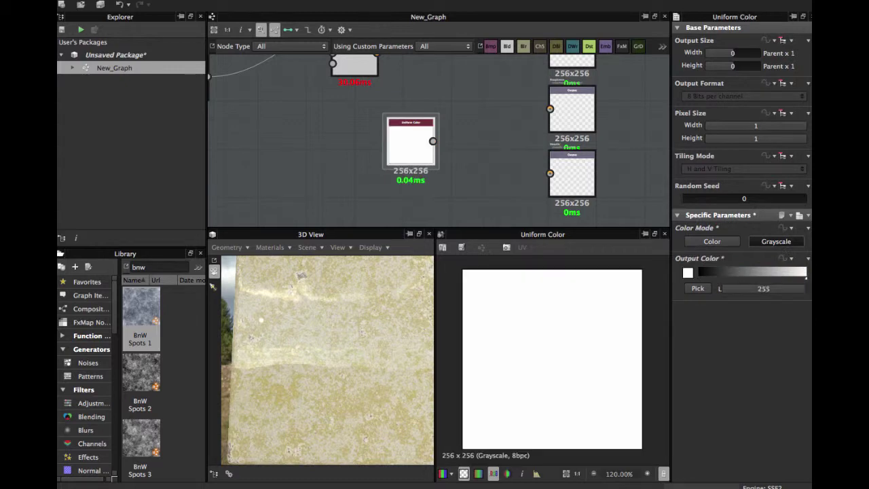
left_click_drag(432, 140, 550, 109)
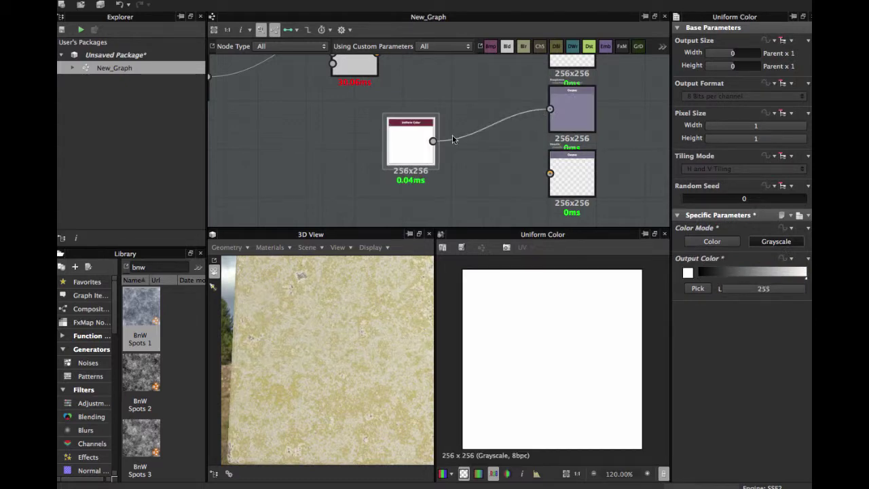
left_click_drag(420, 144, 436, 112)
Duplicate the Uniform Color node below the original, set the original's luminance to 0, and connect the copy to the Metallic output
middle_click_drag(413, 125, 361, 136)
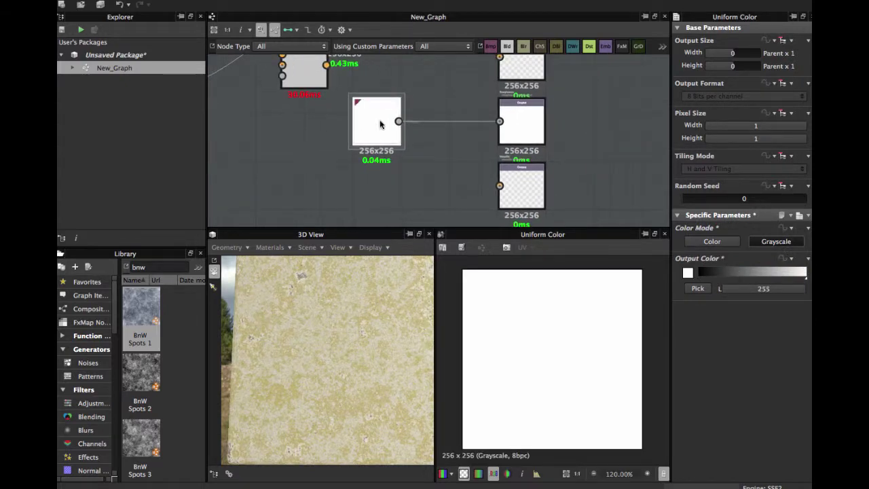
key("super+d")
middle_click_drag(383, 170, 390, 134)
left_click_drag(444, 101, 385, 161)
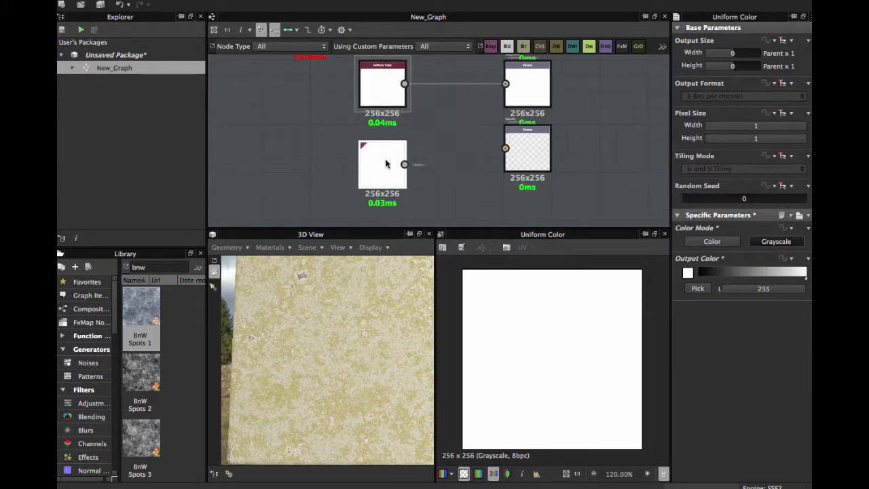
left_click_drag(764, 269, 699, 271)
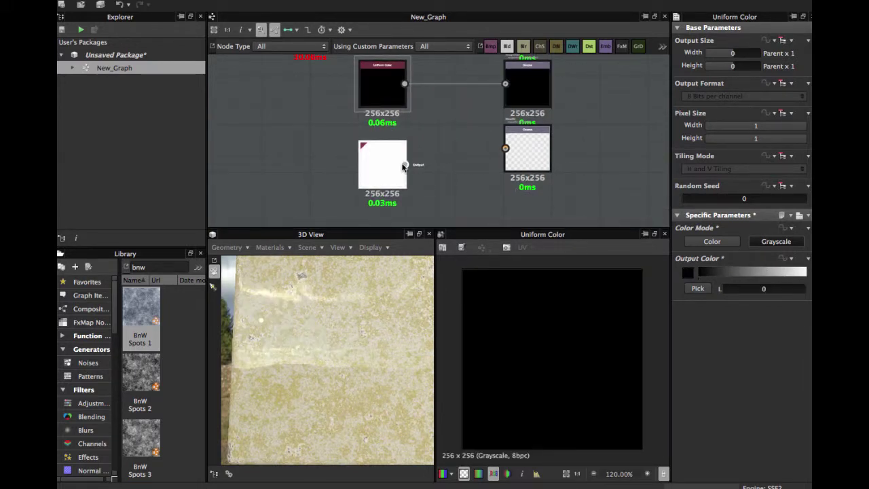
left_click_drag(405, 165, 511, 152)
Set the Metallic Uniform Color node to black and the Roughness one to white (255), inspecting the cube up close
left_click(384, 179)
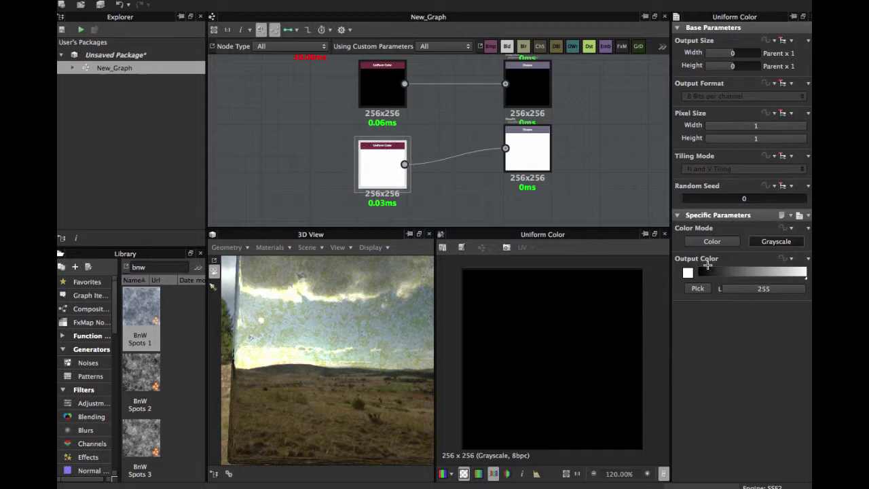
double_click(373, 159)
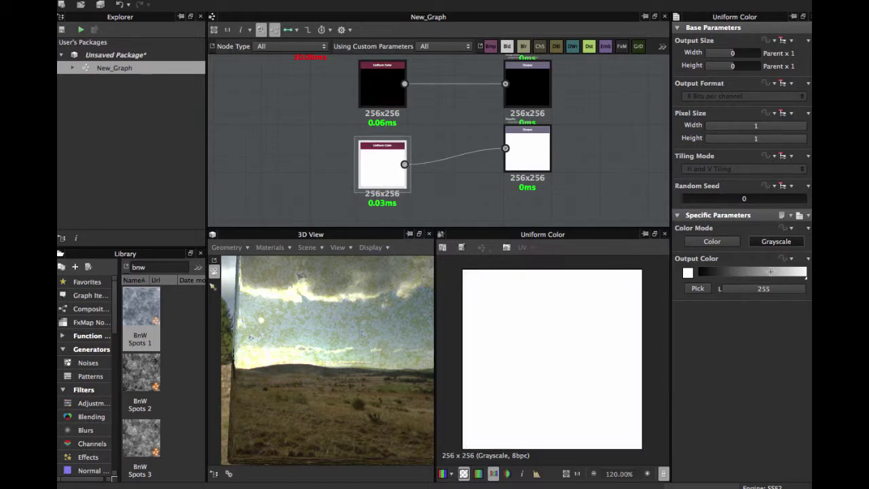
left_click_drag(770, 272, 628, 269)
left_click(388, 89)
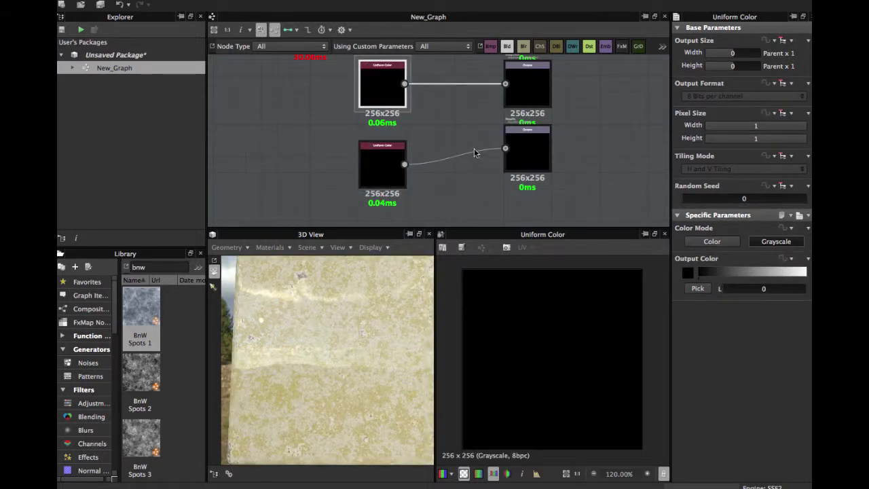
left_click_drag(715, 269, 809, 271)
scroll(381, 353, "down", 3)
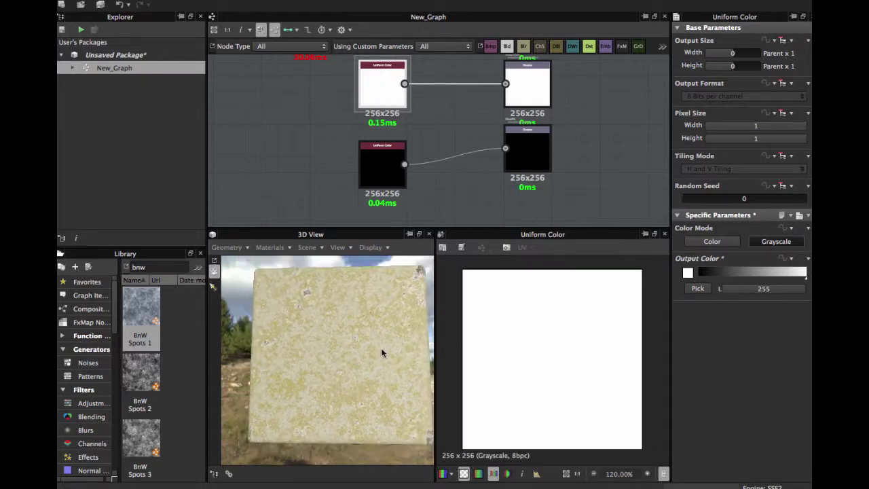
left_click_drag(382, 349, 363, 383)
scroll(350, 369, "up", 3)
middle_click_drag(349, 368, 361, 343)
Move the material node out of the way and place the Gradient Map node closer to the BnW Spots 1 node
middle_click_drag(394, 133, 432, 208)
middle_click_drag(395, 124, 373, 175)
left_click_drag(332, 125, 277, 38)
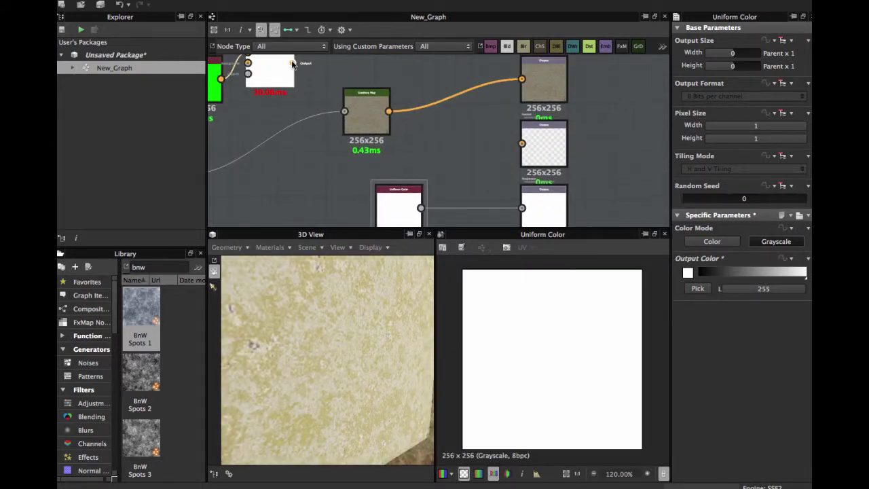
left_click_drag(374, 104, 310, 111)
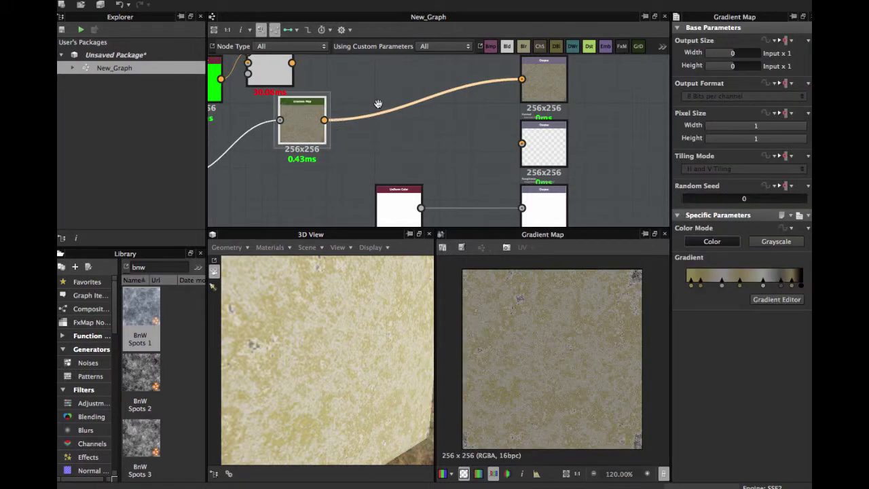
middle_click_drag(378, 104, 430, 67)
left_click_drag(353, 91, 334, 108)
middle_click_drag(307, 159, 320, 136)
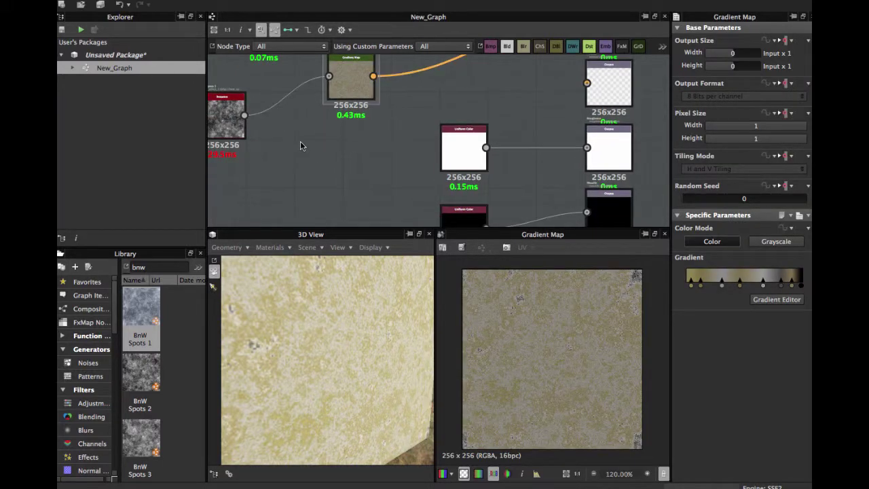
Add a Normal node below the Gradient Map, feed it from BnW Spots 1, and set its normal format to OpenGL
key("space")
type("n")
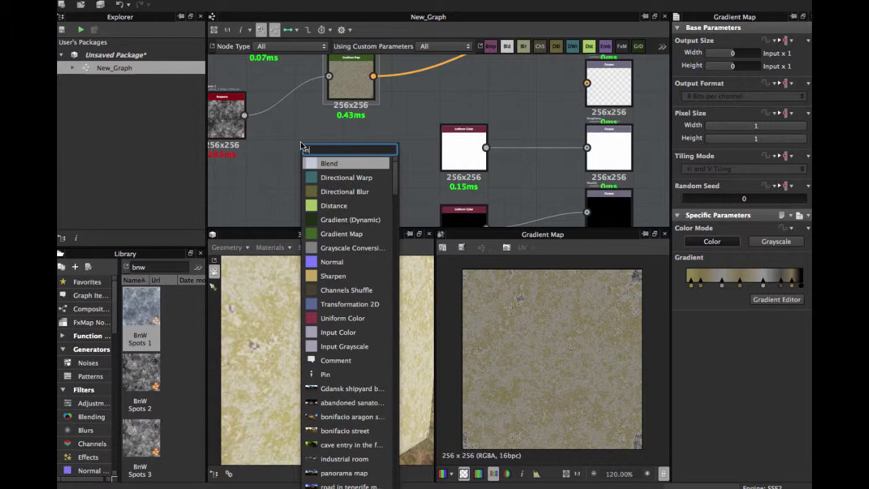
type("or")
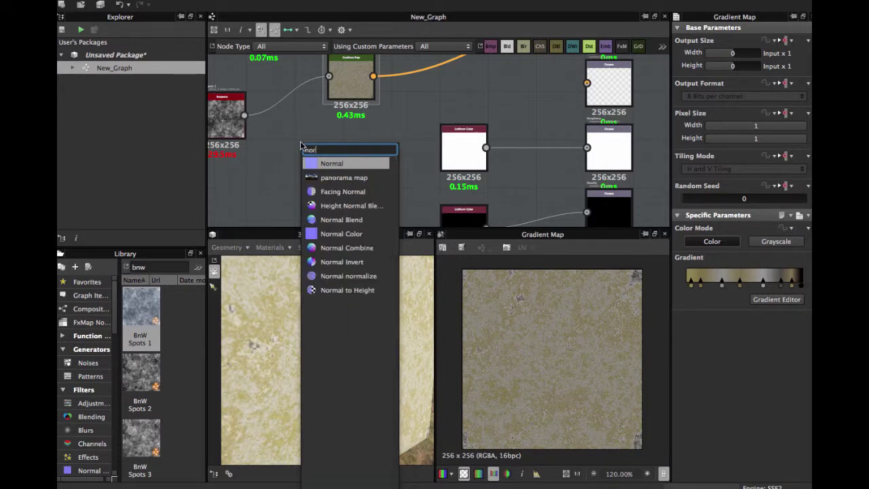
left_click(331, 164)
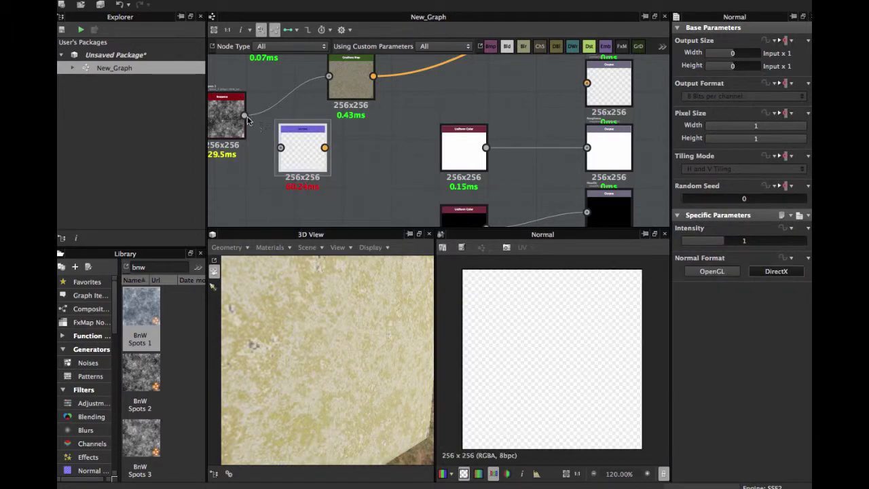
left_click_drag(246, 116, 282, 149)
left_click(712, 271)
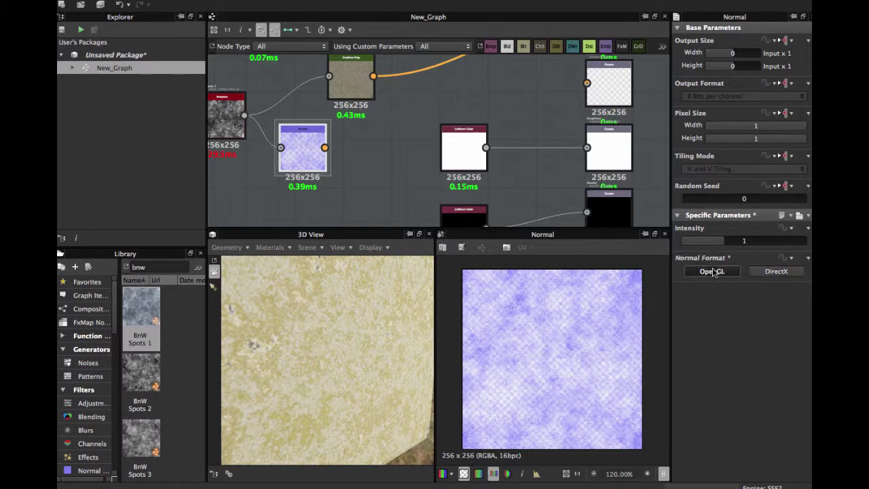
Connect the Normal node to the Normal output and move it closer to the output nodes
middle_click_drag(450, 142, 354, 173)
left_click_drag(230, 180, 492, 114)
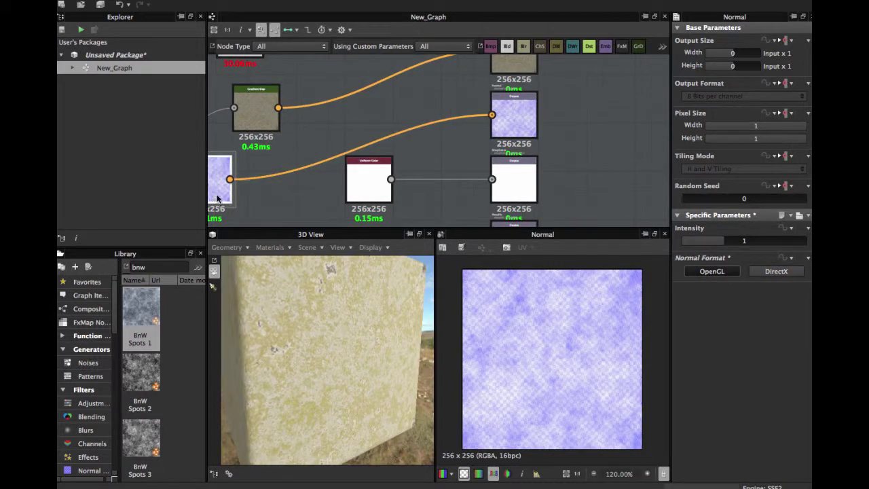
left_click_drag(218, 178, 331, 161)
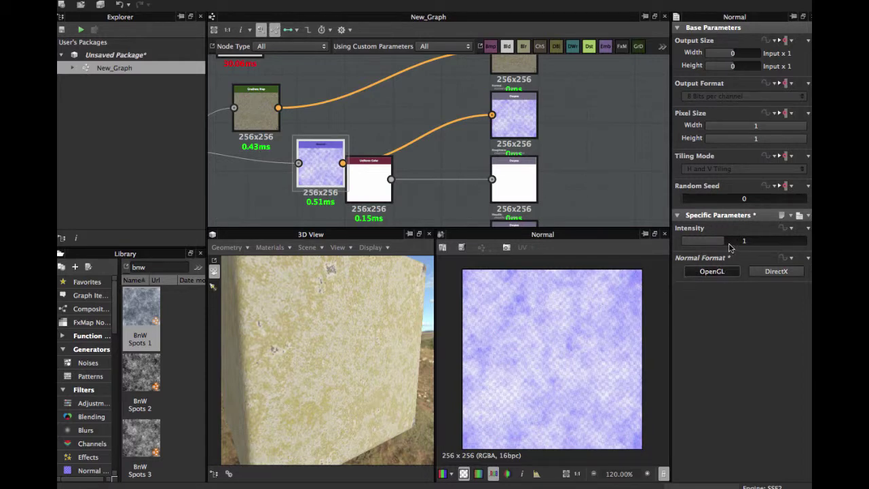
Set the Normal node's intensity to 3 and show the graph's outputs on the cube in the 3D view
left_click_drag(730, 244, 811, 242)
left_click_drag(293, 349, 299, 390)
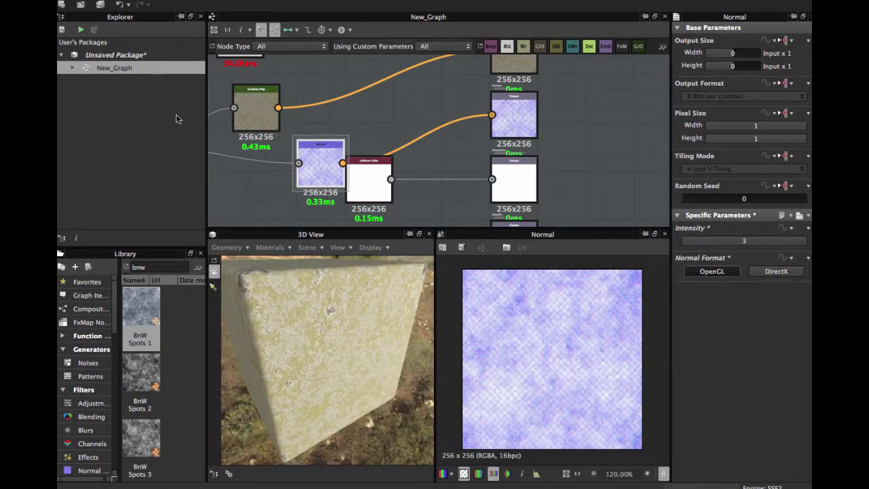
right_click(134, 68)
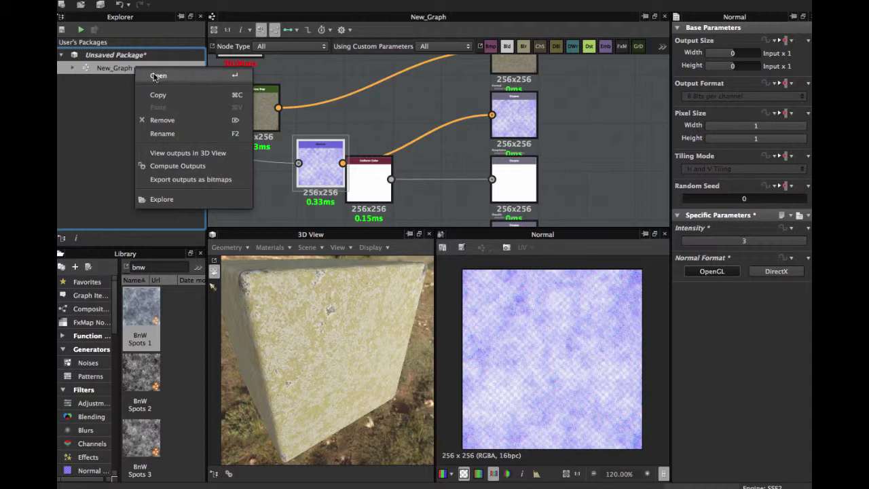
left_click(188, 152)
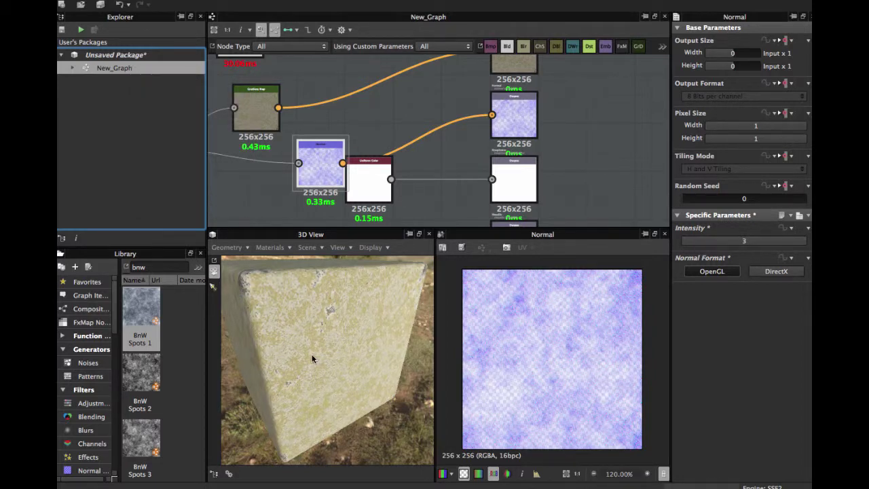
left_click_drag(312, 359, 320, 268)
Replace the Gradient Map's gradient with one sampled from the grassy ground beside the cube in the 3D view
middle_click_drag(321, 139, 416, 165)
left_click(358, 135)
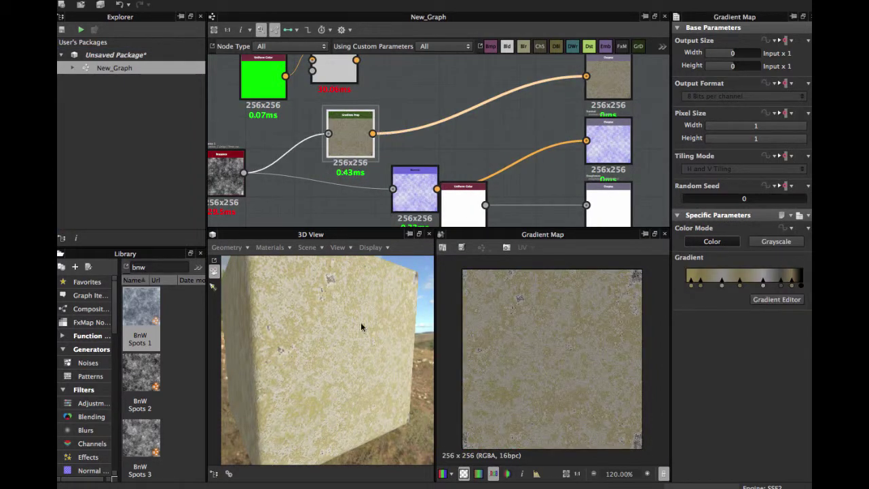
scroll(361, 322, "down", 2)
left_click_drag(340, 132, 356, 123)
left_click_drag(327, 331, 487, 291)
left_click(769, 302)
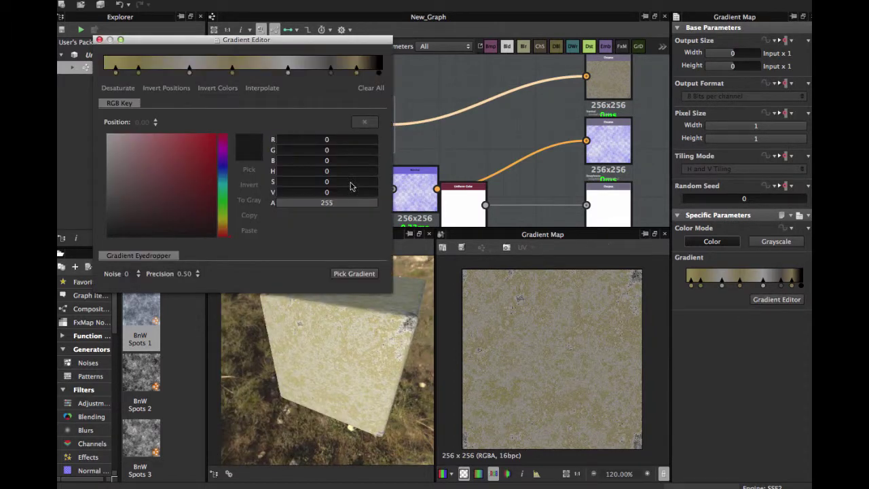
left_click(354, 273)
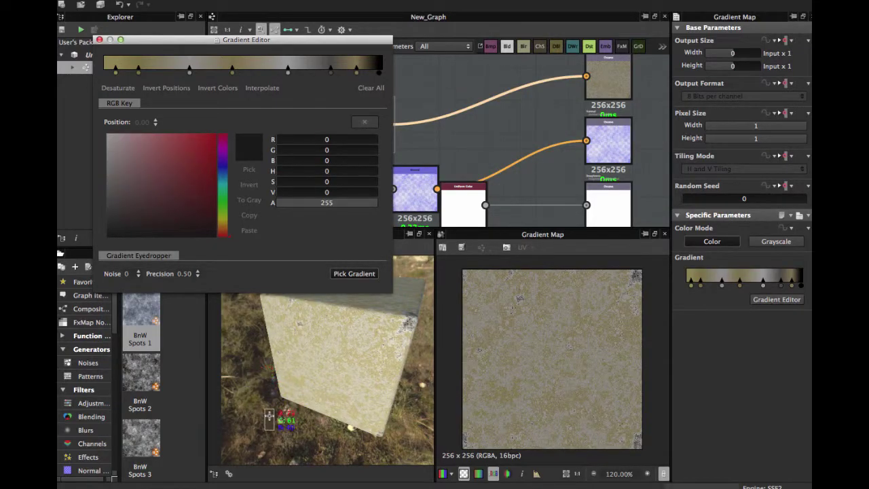
left_click_drag(269, 416, 343, 436)
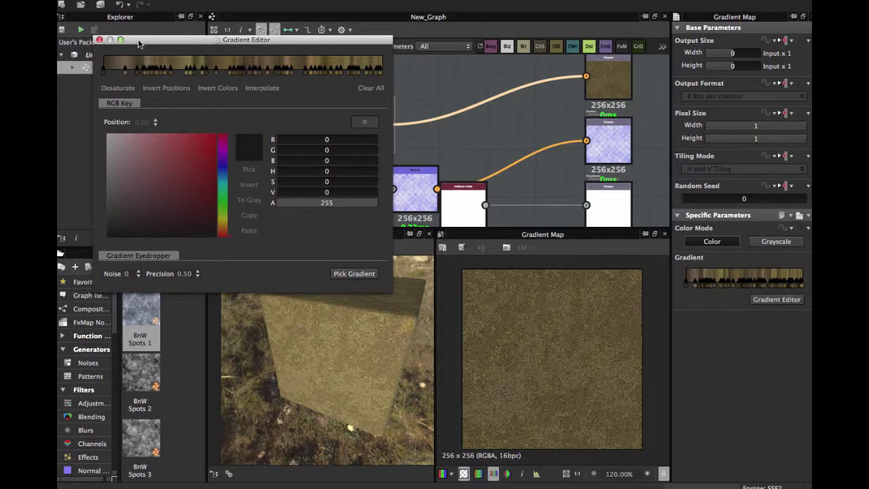
left_click_drag(138, 43, 312, 28)
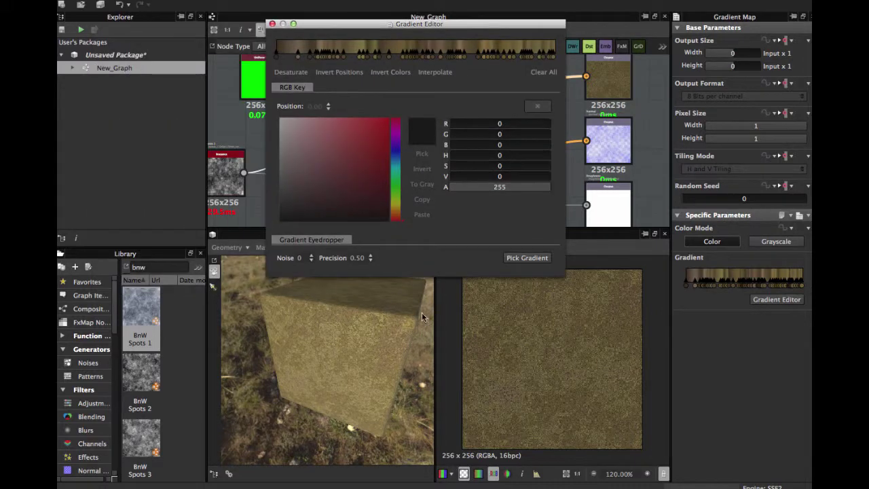
left_click(271, 24)
left_click_drag(331, 337, 337, 268)
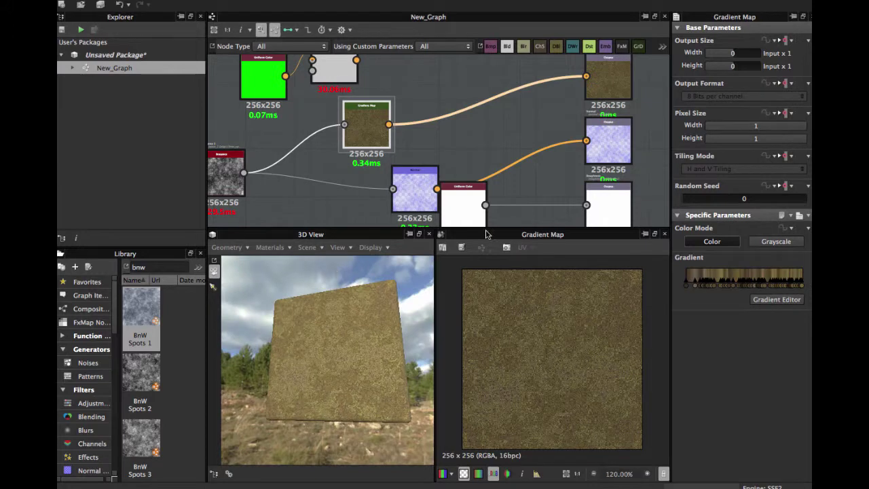
Try a Gradient Map gradient sampled from colors elsewhere on the screen, and restore the one sampled from the ground
left_click(770, 300)
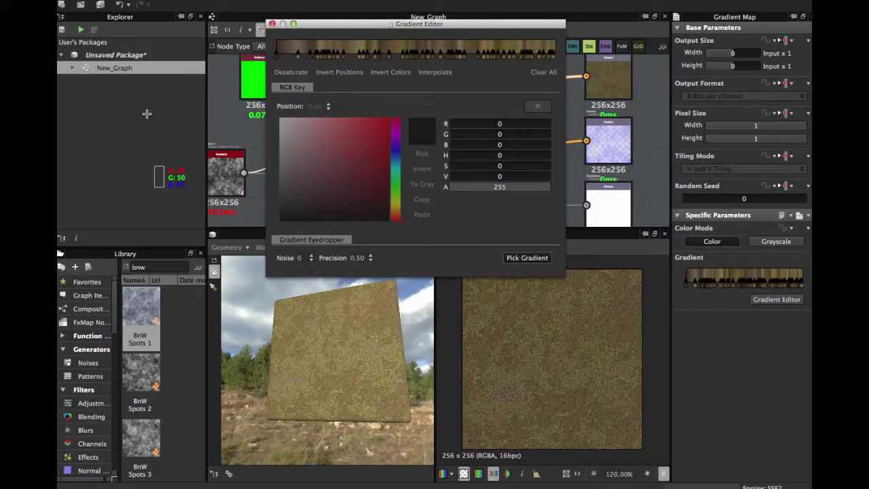
left_click_drag(160, 46, 715, 179)
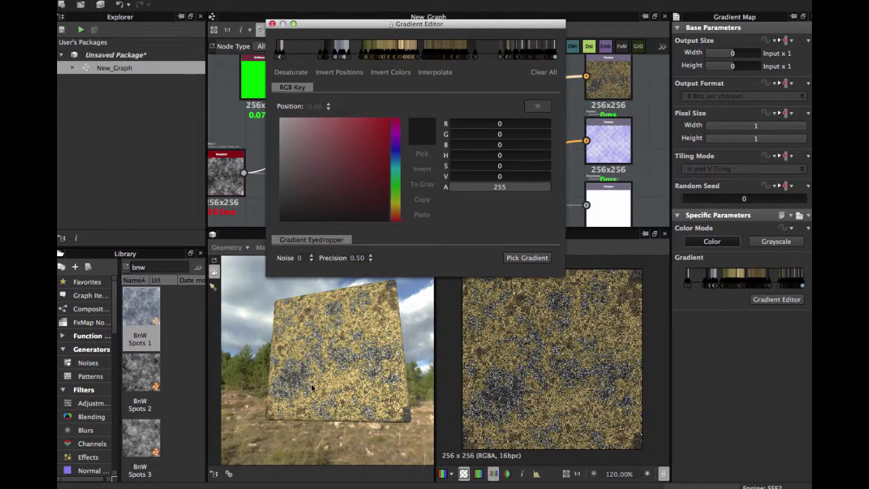
left_click_drag(312, 387, 253, 330)
key("super+z")
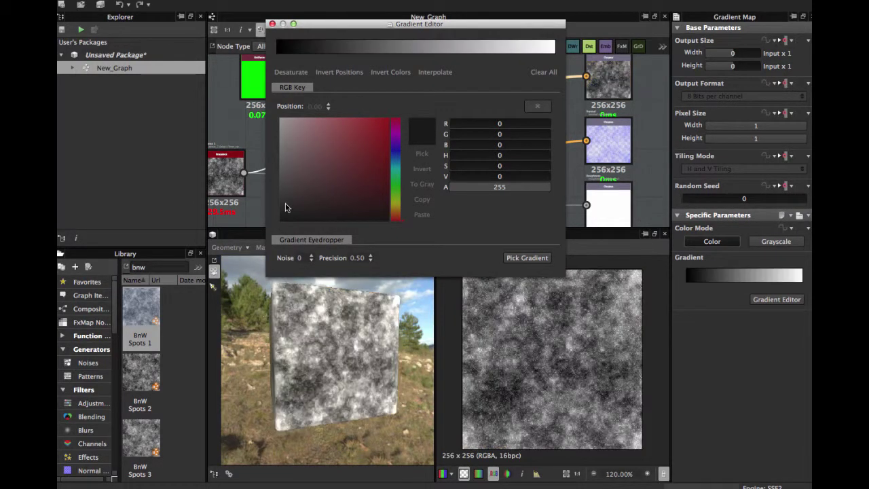
key("super+shift+z")
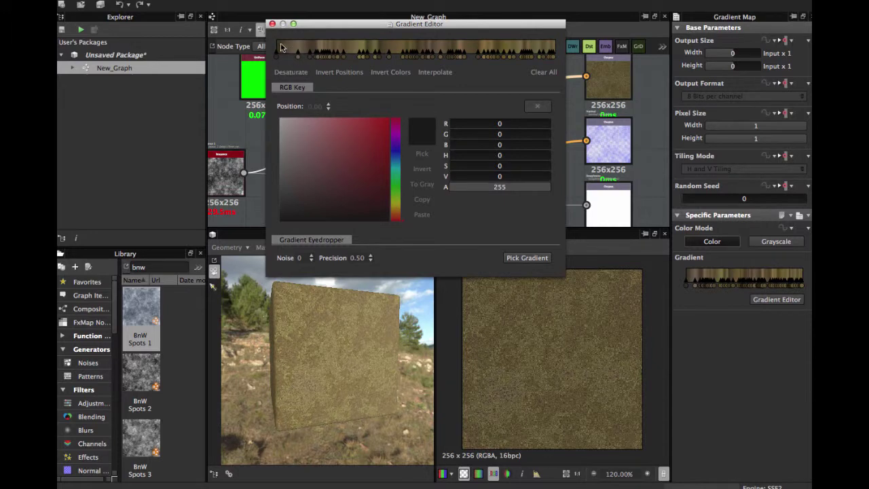
left_click(272, 24)
Inspect the recolored cube from several angles and view the Gradient Map node up close
left_click_drag(345, 375, 309, 351)
scroll(309, 351, "up", 2)
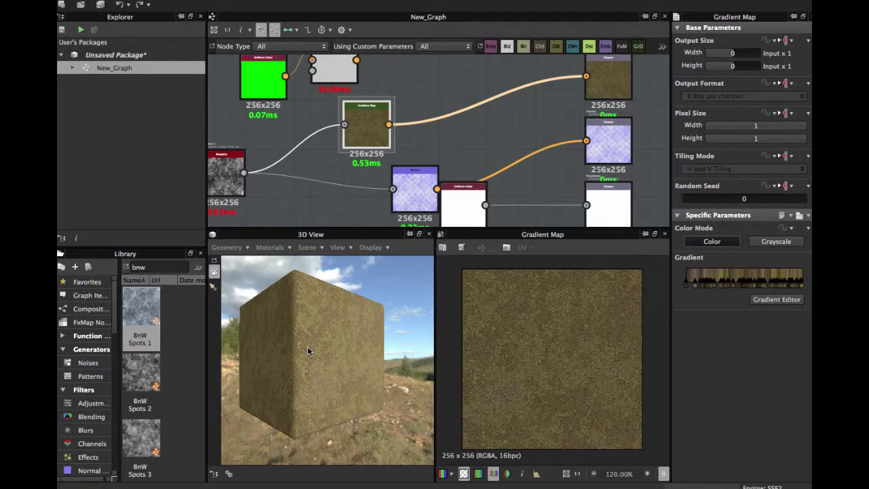
scroll(301, 159, "up", 4)
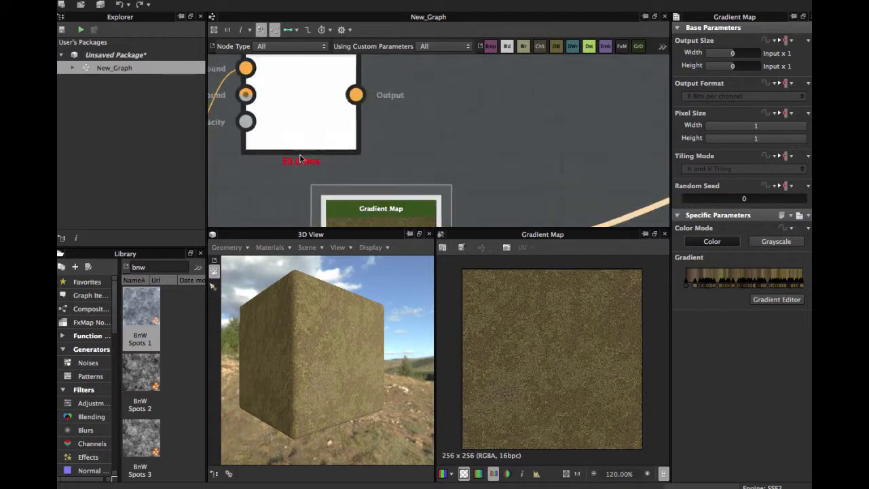
middle_click_drag(330, 197, 313, 121)
scroll(330, 136, "down", 1)
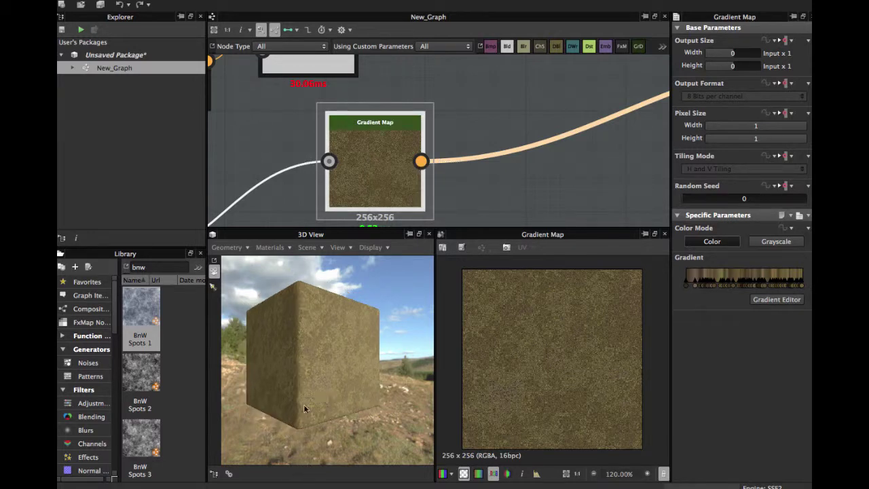
left_click_drag(303, 404, 330, 332)
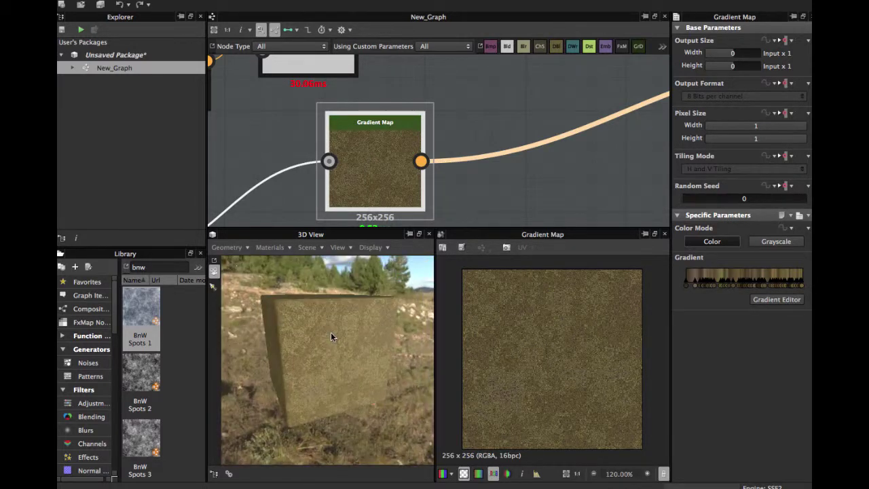